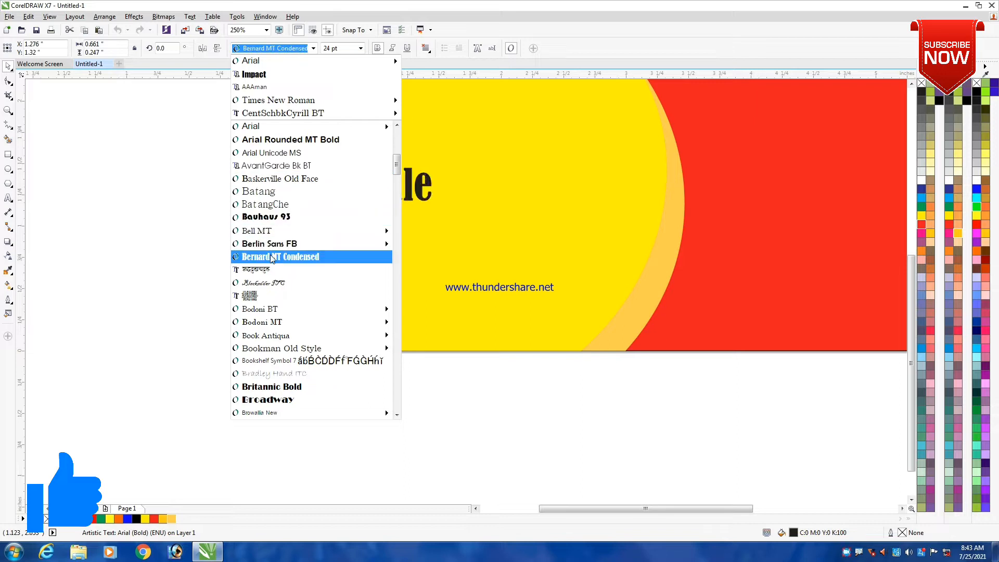
Change the font of the SALE text to BurntMF.
{"action": "mouse_move", "coordinate": [264, 314]}
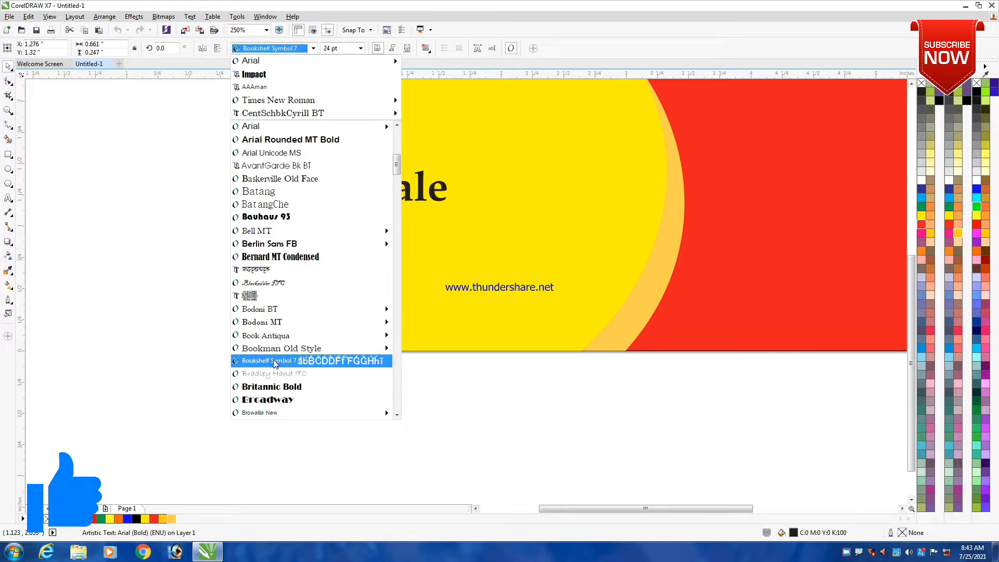
{"action": "scroll", "coordinate": [276, 396], "scroll_direction": "down", "scroll_amount": 1}
{"action": "mouse_move", "coordinate": [285, 385]}
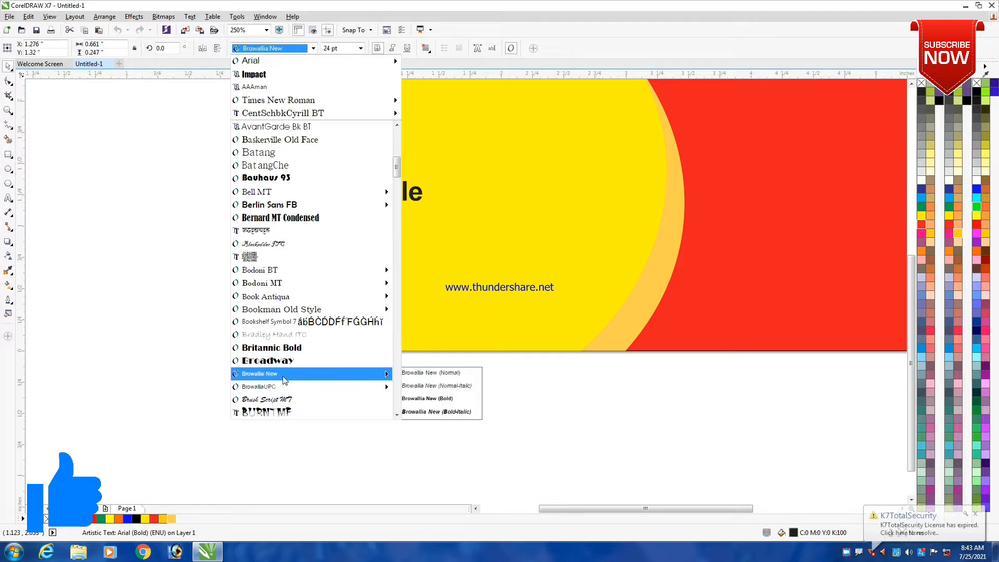
{"action": "key", "text": "Down"}
{"action": "key", "text": "Down"}
{"action": "key", "text": "Return"}
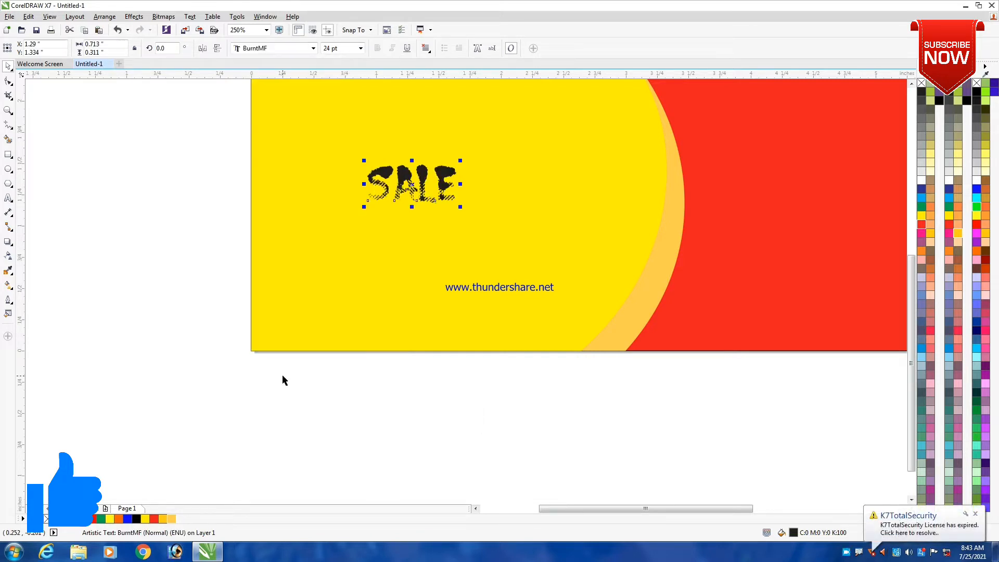
Enlarge the SALE text proportionally to about 1.71 inches wide, about 58 pt.
{"action": "scroll", "coordinate": [399, 155], "scroll_direction": "down", "scroll_amount": 3}
{"action": "scroll", "coordinate": [399, 158], "scroll_direction": "up", "scroll_amount": 3}
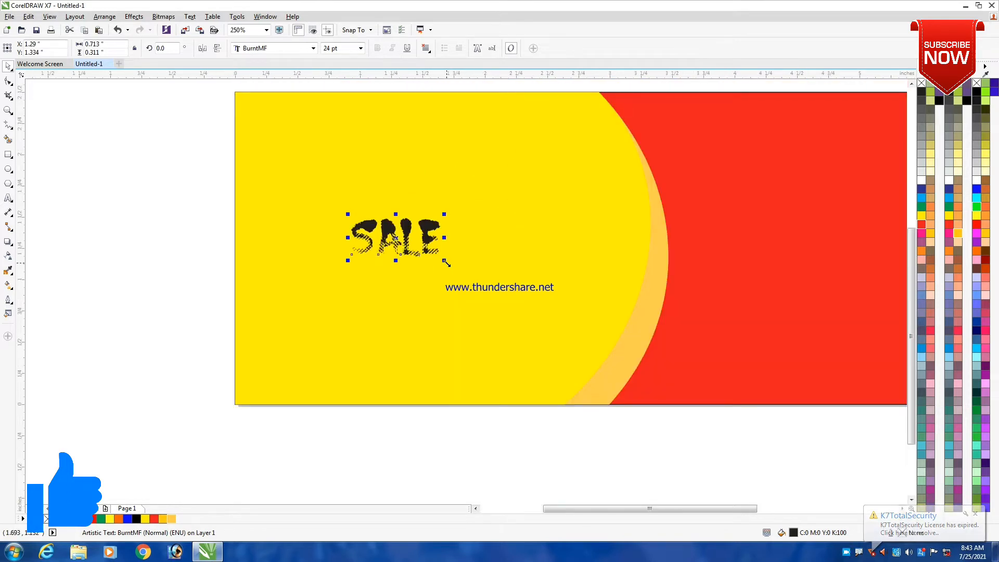
{"action": "left_click_drag", "start_coordinate": [444, 260], "coordinate": [507, 331]}
{"action": "scroll", "coordinate": [406, 236], "scroll_direction": "down", "scroll_amount": 1}
{"action": "left_click", "coordinate": [484, 234], "text": "shift"}
{"action": "left_click", "coordinate": [202, 223]}
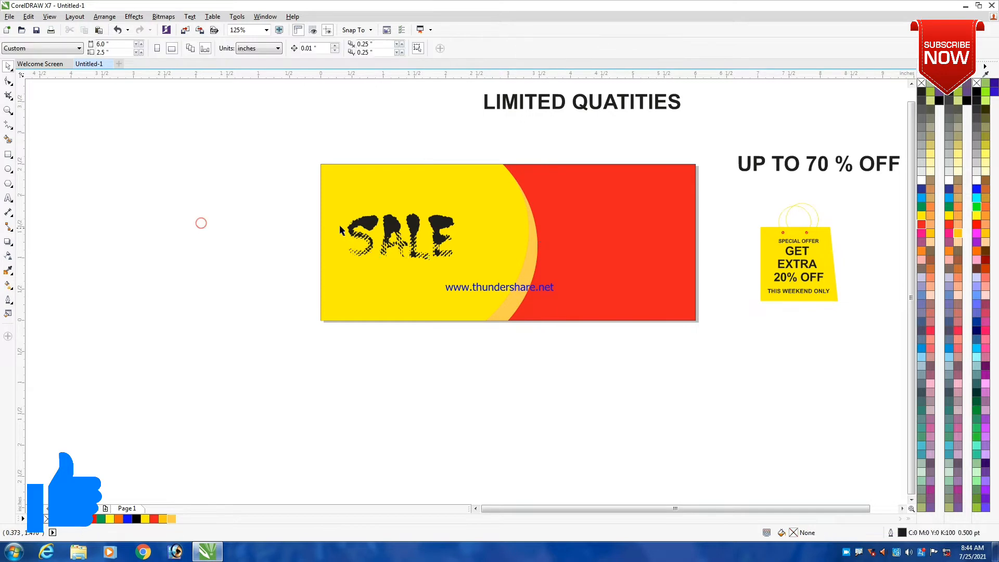
Move the SALE text slightly upward and enlarge it a little more.
{"action": "left_click_drag", "start_coordinate": [267, 192], "coordinate": [512, 313]}
{"action": "scroll", "coordinate": [410, 227], "scroll_direction": "up", "scroll_amount": 1}
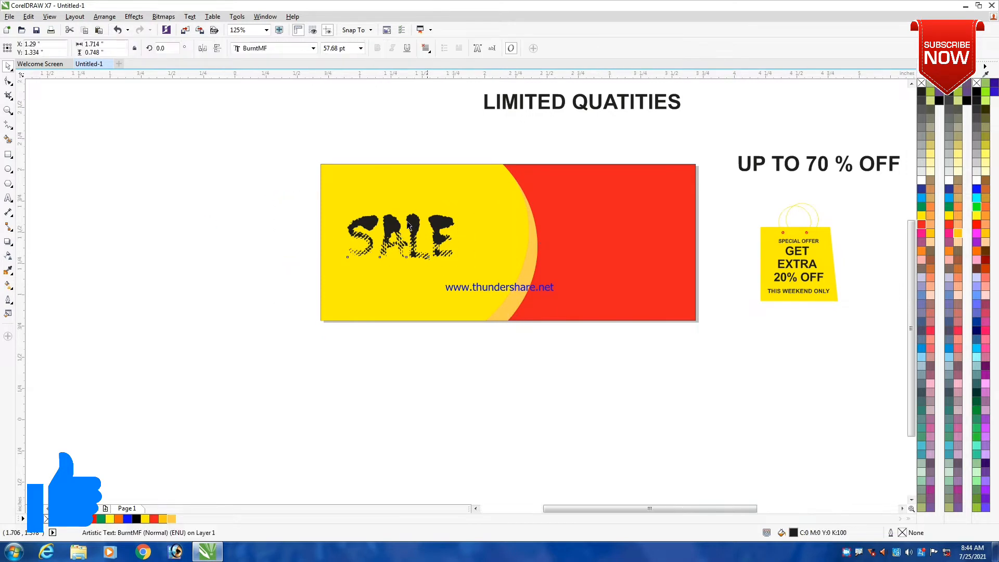
{"action": "scroll", "coordinate": [409, 226], "scroll_direction": "up", "scroll_amount": 1}
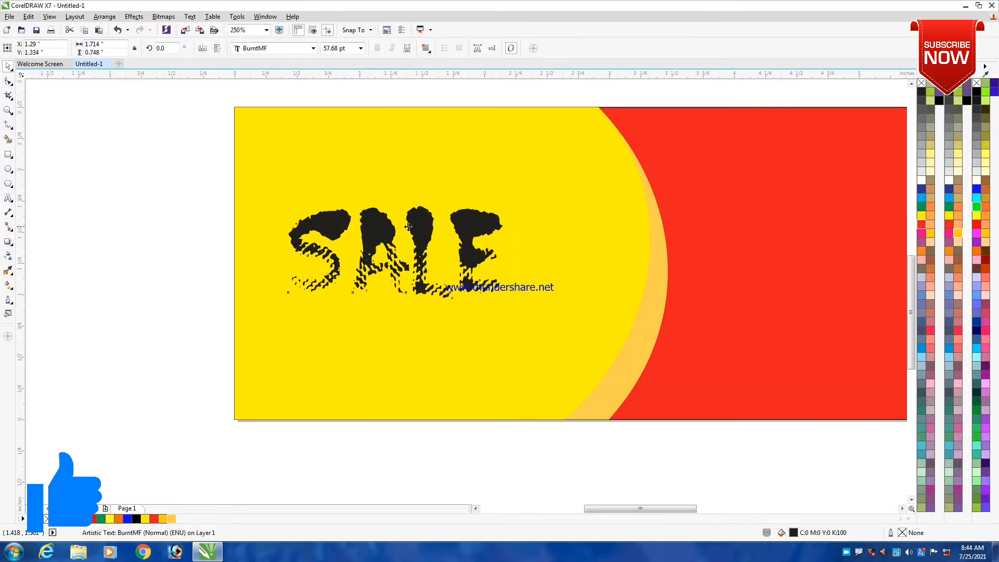
{"action": "scroll", "coordinate": [409, 226], "scroll_direction": "down", "scroll_amount": 1}
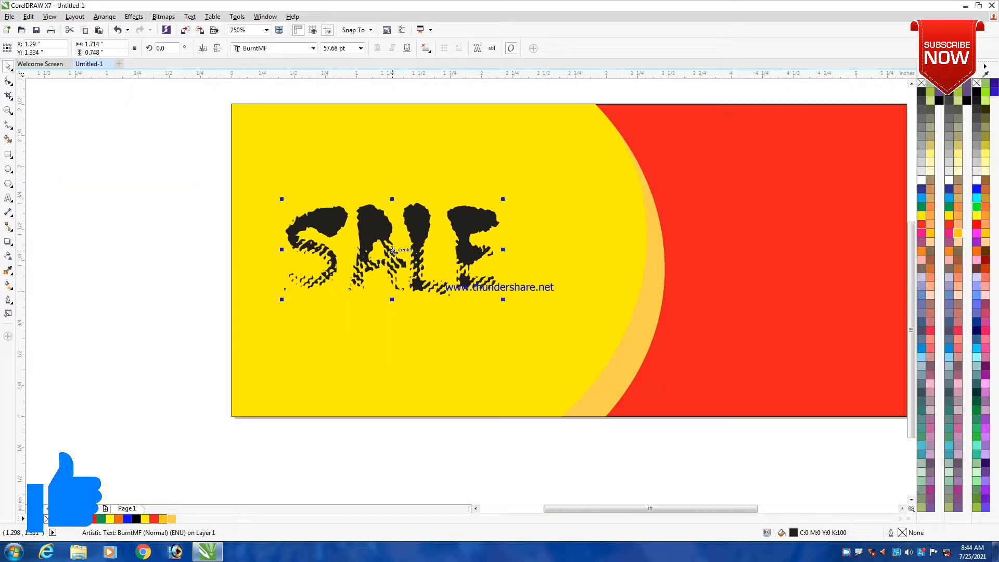
{"action": "left_click_drag", "start_coordinate": [393, 253], "coordinate": [390, 239]}
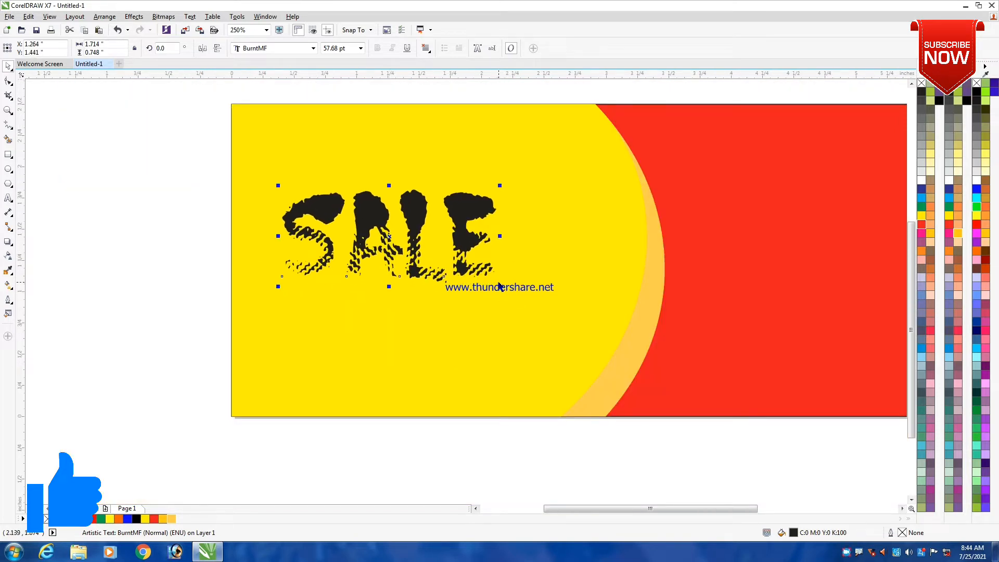
{"action": "left_click_drag", "start_coordinate": [499, 286], "coordinate": [522, 296]}
Centre the SALE text vertically on the yellow shape.
{"action": "left_click", "coordinate": [493, 337], "text": "shift"}
{"action": "key", "text": "e"}
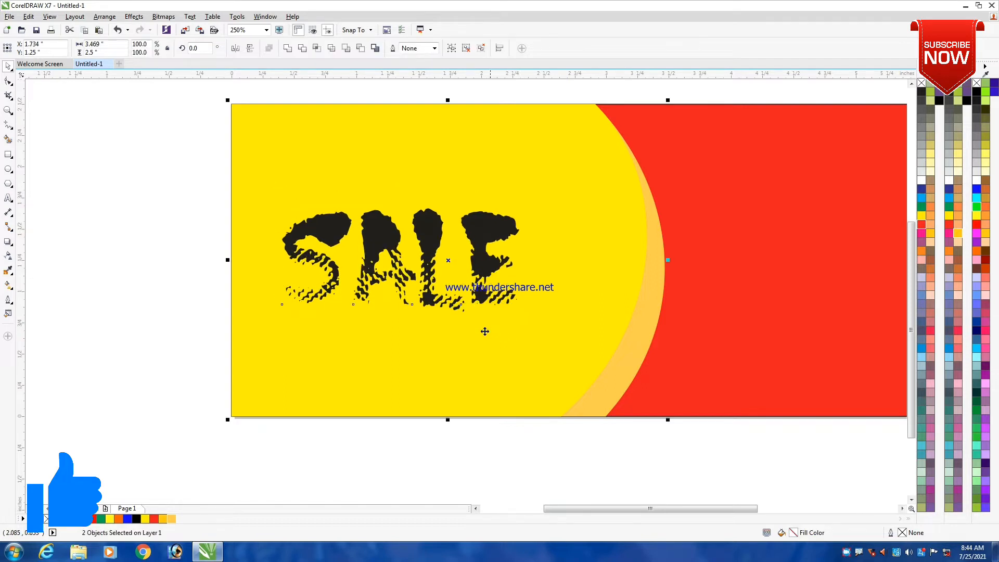
{"action": "scroll", "coordinate": [433, 293], "scroll_direction": "down", "scroll_amount": 1}
{"action": "left_click", "coordinate": [240, 174]}
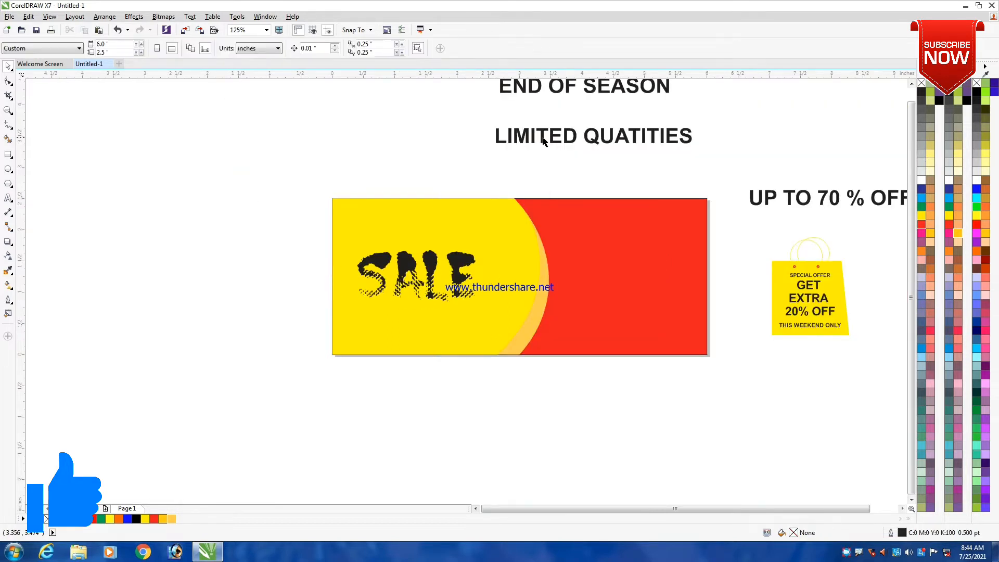
Move the LIMITED QUATITIES text onto the yellow shape below SALE and set its size to 12 pt.
{"action": "left_click_drag", "start_coordinate": [545, 140], "coordinate": [382, 329]}
{"action": "scroll", "coordinate": [473, 341], "scroll_direction": "up", "scroll_amount": 1}
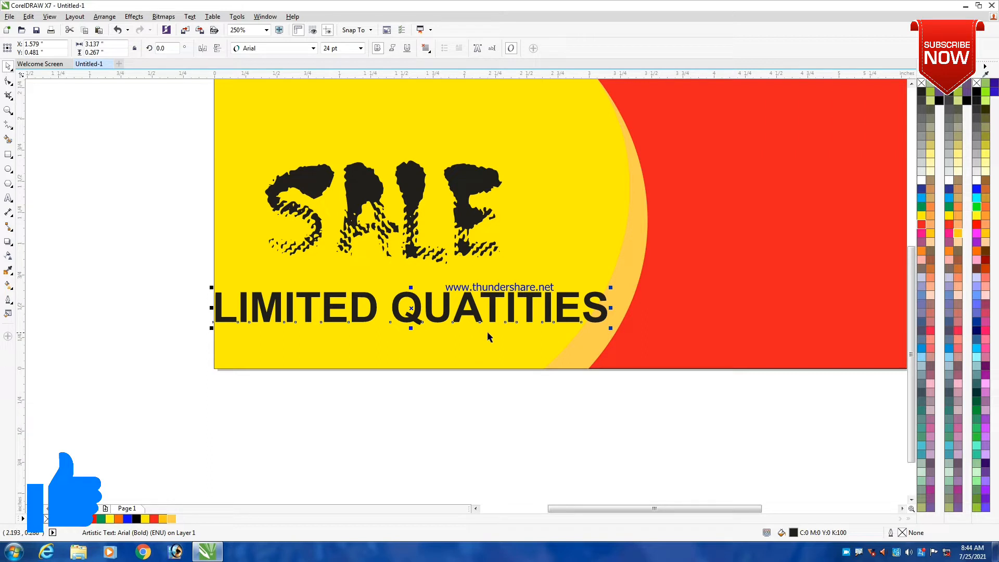
{"action": "left_click", "coordinate": [338, 47]}
{"action": "type", "text": "12"}
{"action": "key", "text": "Return"}
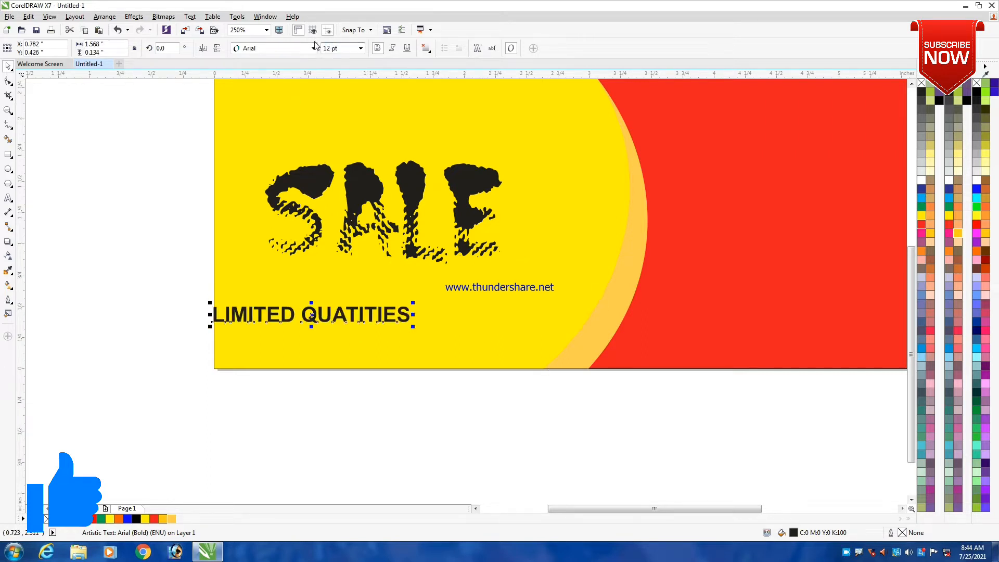
Centre the LIMITED QUATITIES text horizontally under SALE.
{"action": "left_click", "coordinate": [329, 176], "text": "shift"}
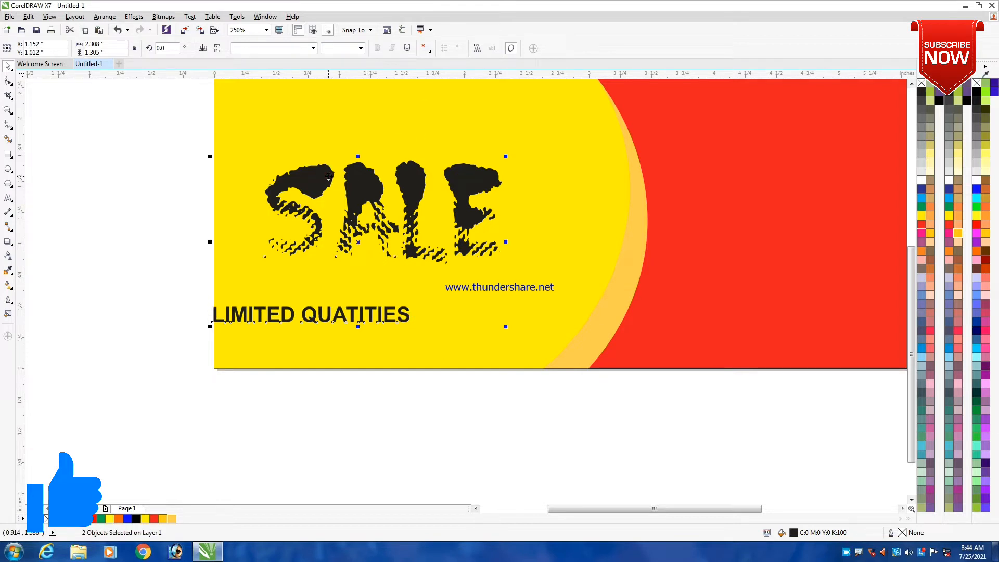
{"action": "key", "text": "c"}
{"action": "left_click", "coordinate": [158, 226]}
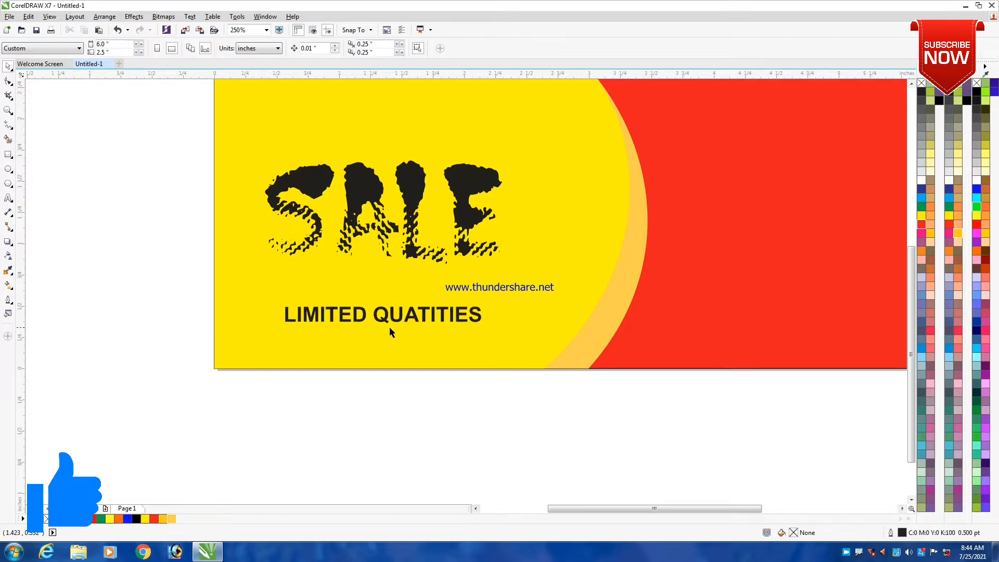
Set the LIMITED QUATITIES text to 13 pt and recentre it horizontally with SALE.
{"action": "scroll", "coordinate": [389, 326], "scroll_direction": "up", "scroll_amount": 2}
{"action": "left_click", "coordinate": [369, 311]}
{"action": "left_click", "coordinate": [343, 49]}
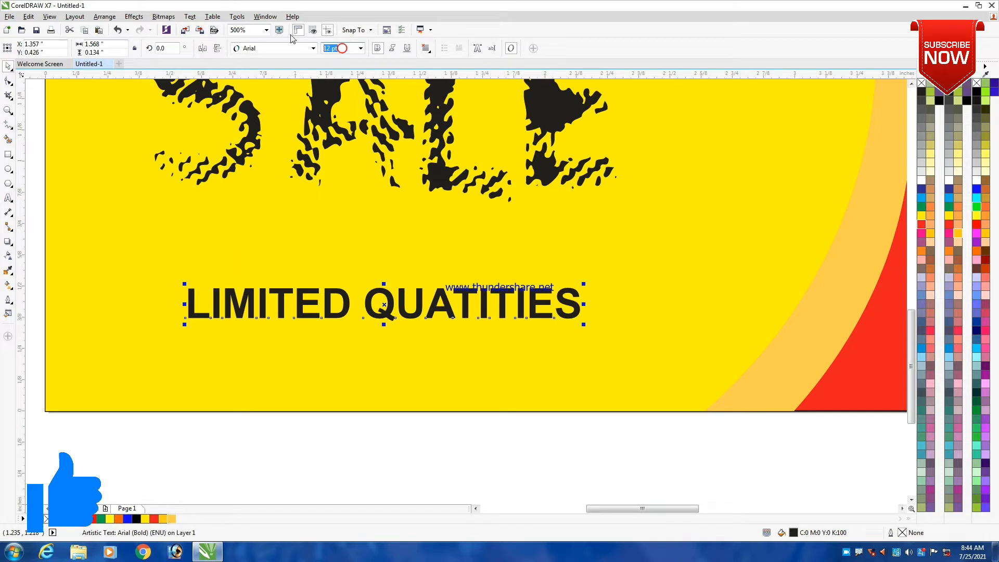
{"action": "type", "text": "13"}
{"action": "key", "text": "Return"}
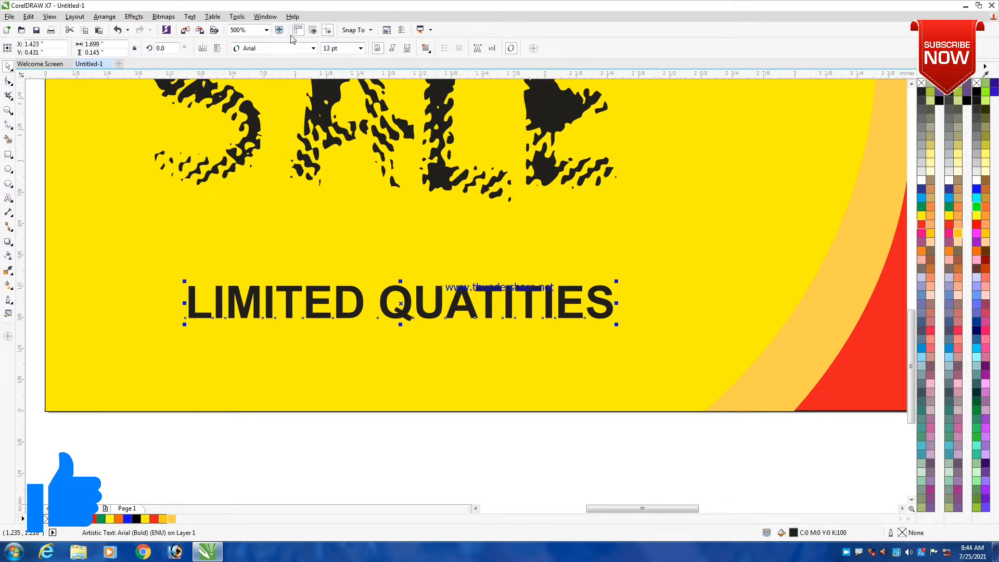
{"action": "left_click", "coordinate": [437, 160], "text": "shift"}
{"action": "key", "text": "c"}
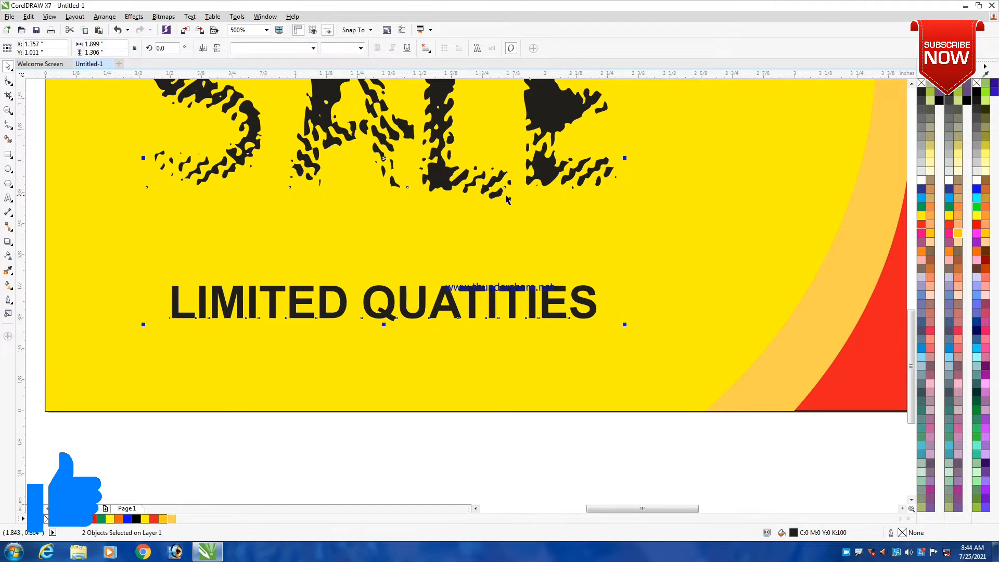
{"action": "scroll", "coordinate": [506, 199], "scroll_direction": "down", "scroll_amount": 3}
{"action": "left_click", "coordinate": [437, 326]}
{"action": "scroll", "coordinate": [447, 325], "scroll_direction": "down", "scroll_amount": 2}
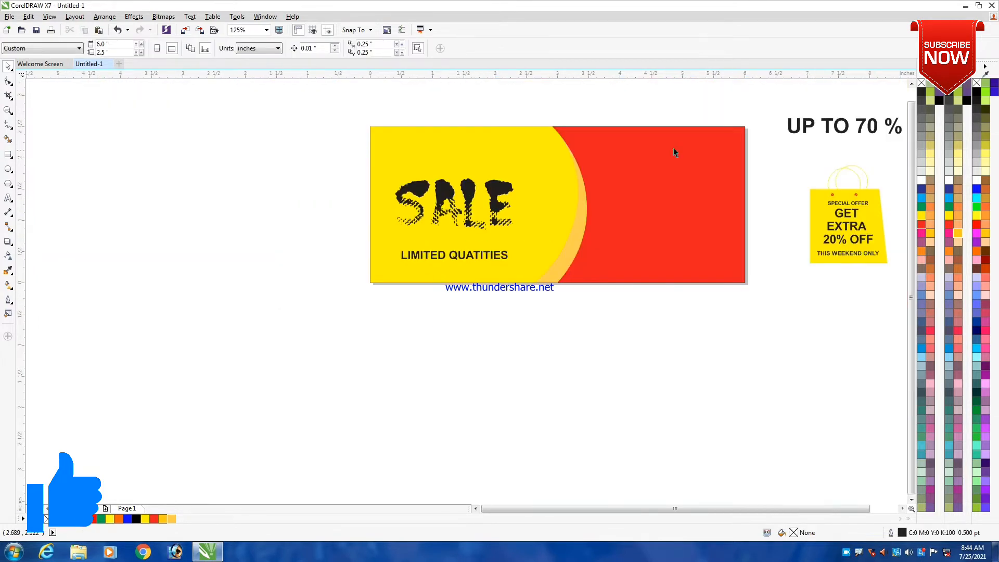
Move the UP TO 70 % OFF text above SALE on the yellow shape and set its size to 13 pt.
{"action": "left_click", "coordinate": [805, 128]}
{"action": "left_click_drag", "start_coordinate": [805, 127], "coordinate": [400, 160]}
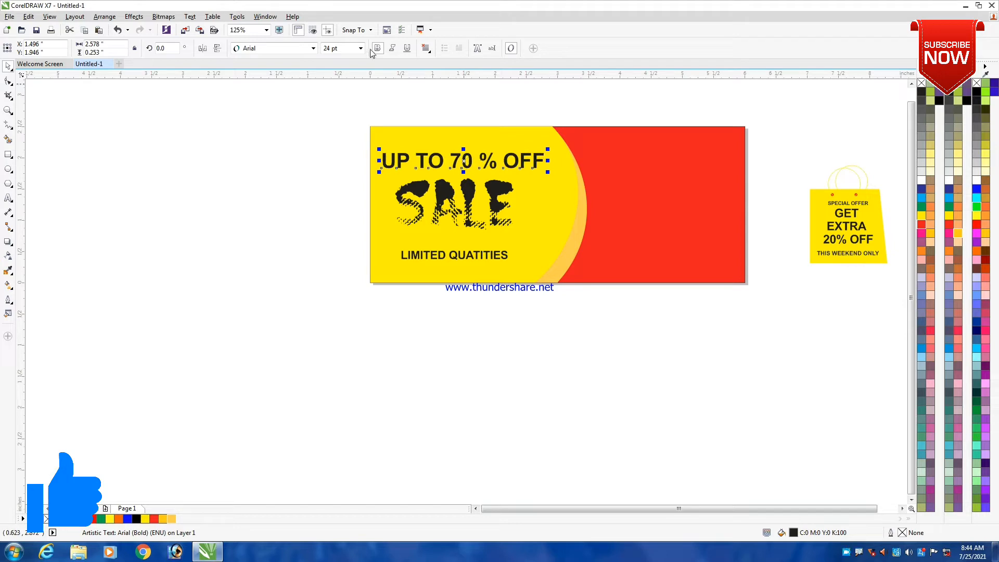
{"action": "left_click", "coordinate": [348, 49]}
{"action": "type", "text": "13"}
{"action": "key", "text": "Return"}
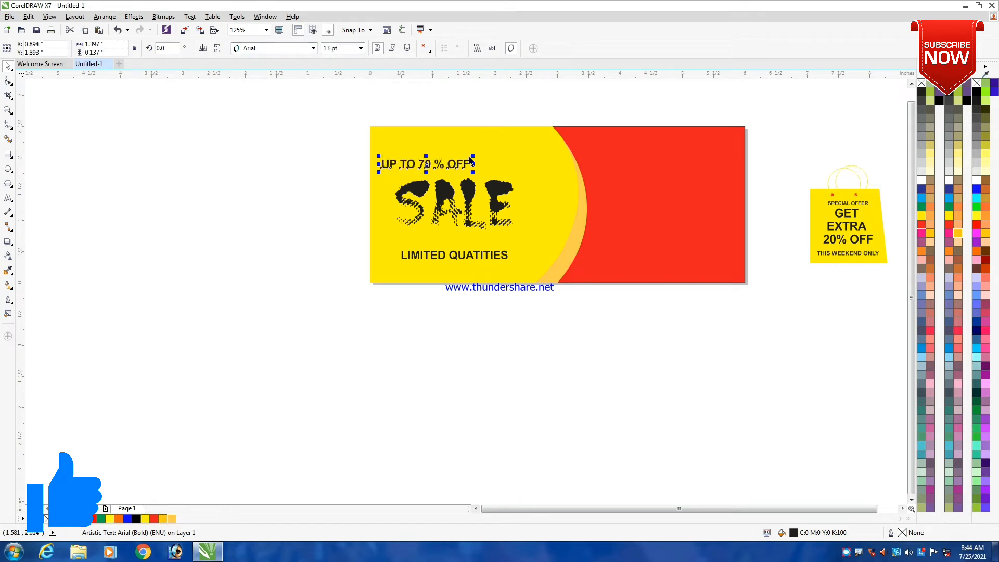
Centre the END OF SEASON, SALE and LIMITED QUATITIES text block vertically on the yellow shape.
{"action": "scroll", "coordinate": [468, 156], "scroll_direction": "up", "scroll_amount": 2}
{"action": "left_click", "coordinate": [469, 210], "text": "shift"}
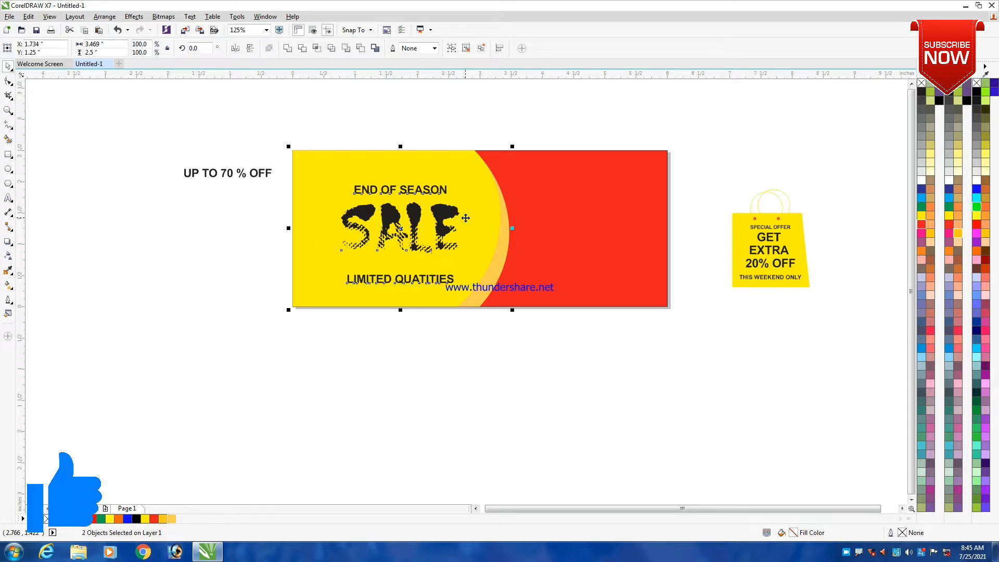
{"action": "key", "text": "c"}
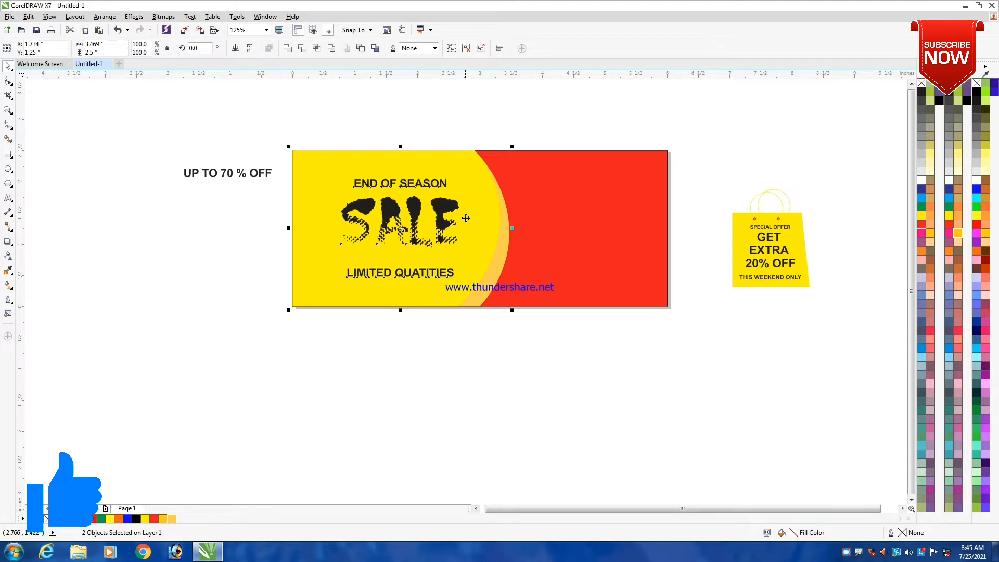
{"action": "left_click", "coordinate": [430, 120]}
{"action": "scroll", "coordinate": [371, 192], "scroll_direction": "up", "scroll_amount": 2}
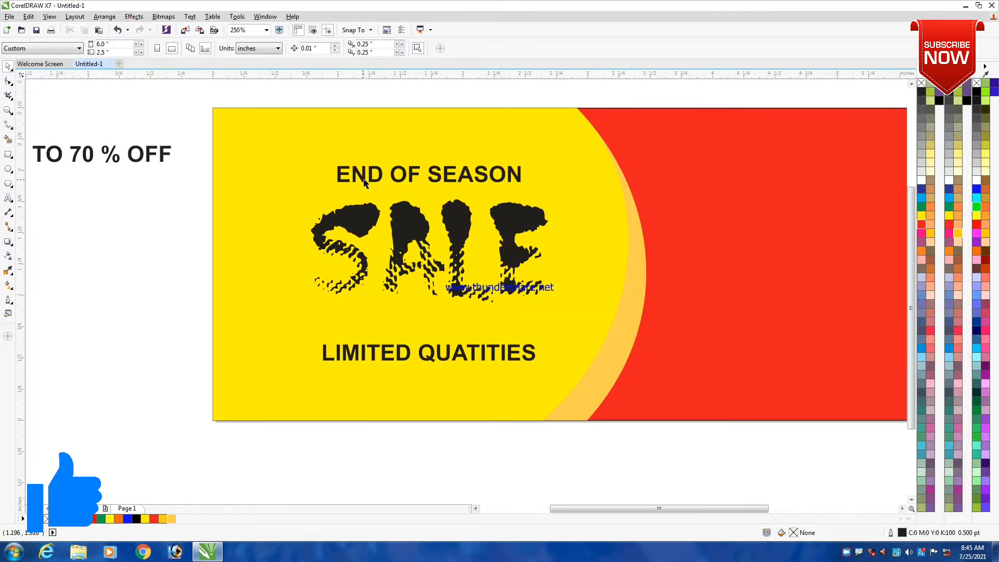
{"action": "scroll", "coordinate": [501, 208], "scroll_direction": "down", "scroll_amount": 2}
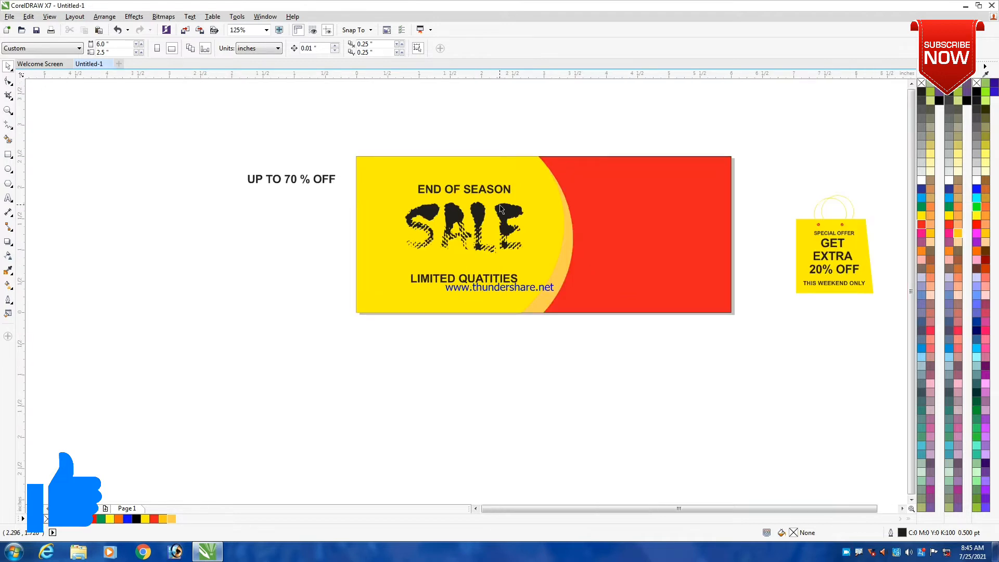
{"action": "scroll", "coordinate": [501, 209], "scroll_direction": "up", "scroll_amount": 2}
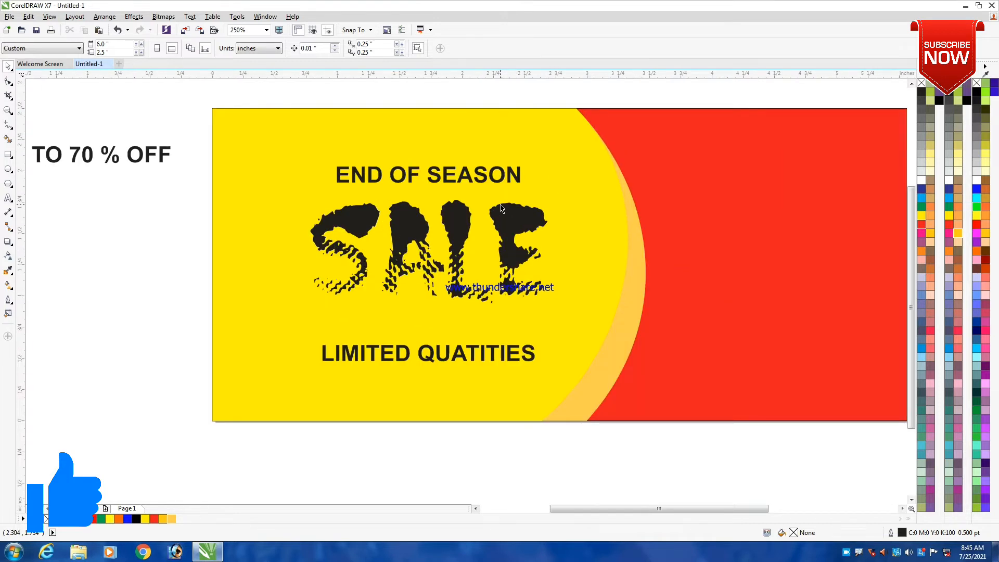
{"action": "scroll", "coordinate": [501, 208], "scroll_direction": "down", "scroll_amount": 2}
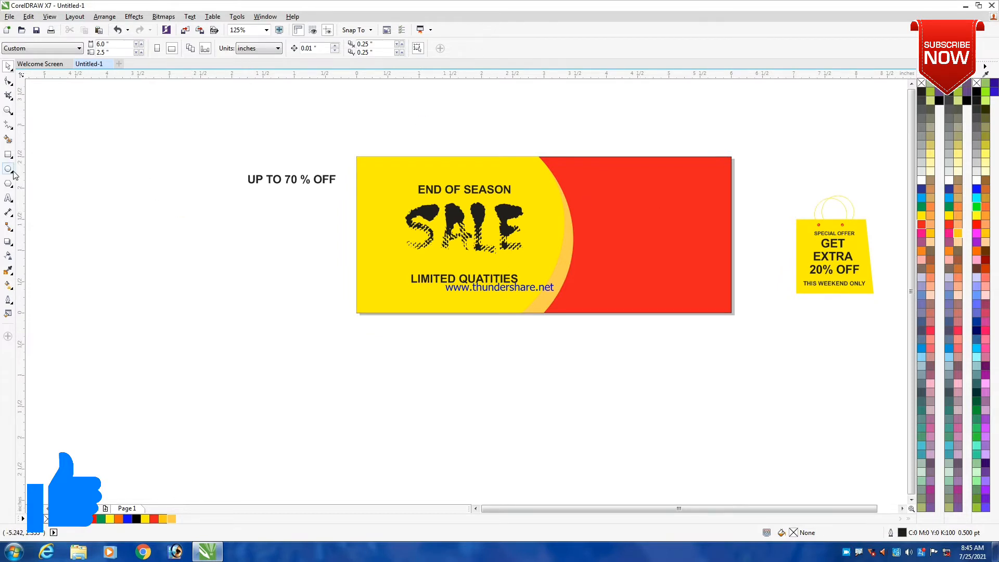
Draw a 30-sided polygon about 3.3 inches wide in the empty area beyond the shopping bag.
{"action": "left_click", "coordinate": [9, 187]}
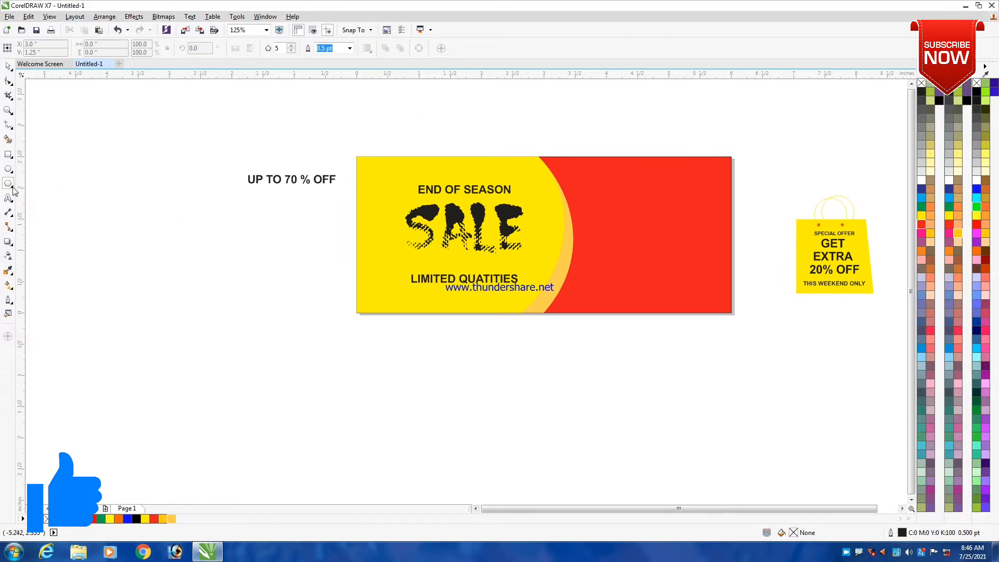
{"action": "left_click", "coordinate": [9, 187]}
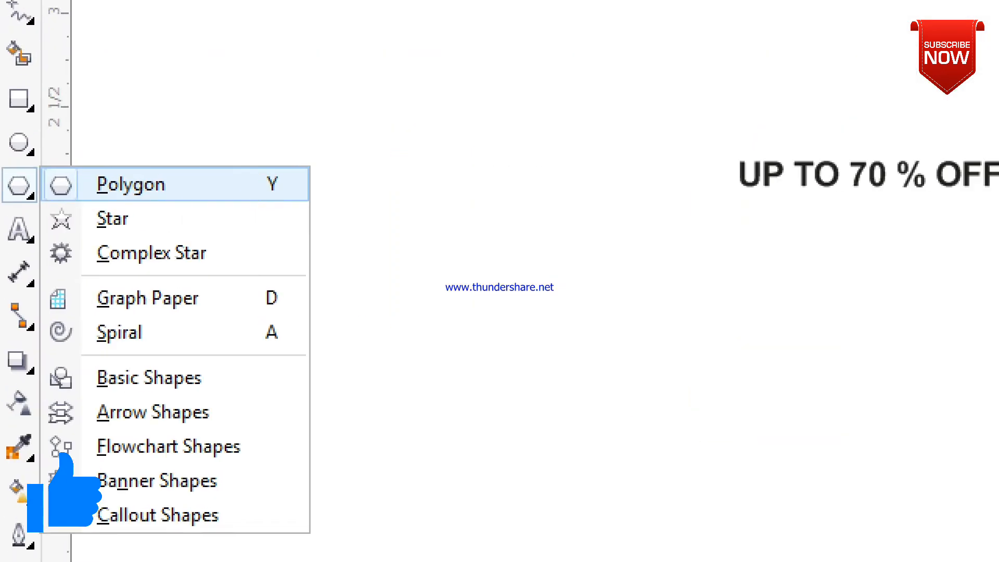
{"action": "left_click", "coordinate": [117, 185]}
{"action": "left_click_drag", "start_coordinate": [120, 140], "coordinate": [297, 308]}
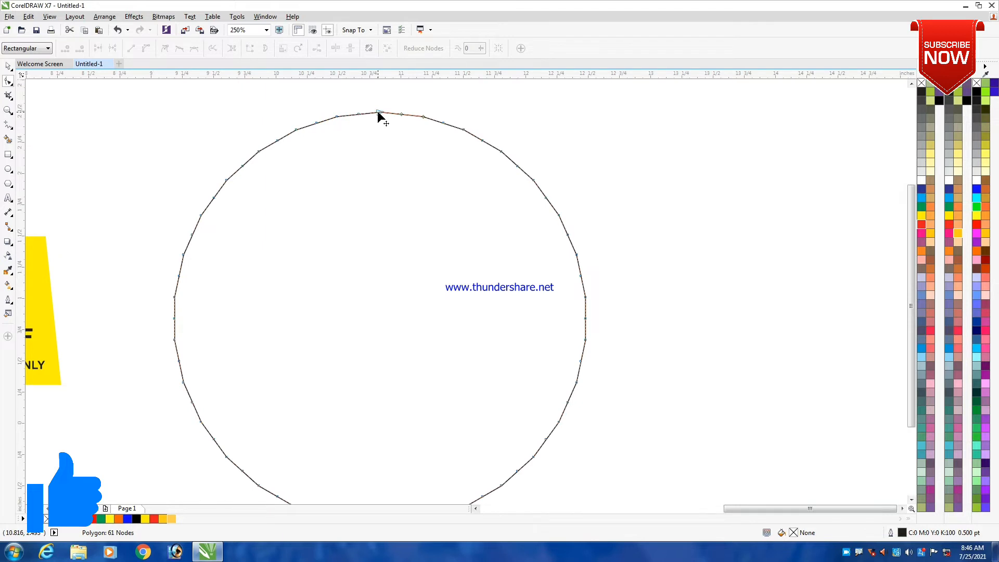
Pull the polygon's top node inward to reshape it into a zigzag-edged starburst.
{"action": "left_click_drag", "start_coordinate": [378, 112], "coordinate": [373, 136]}
{"action": "scroll", "coordinate": [402, 141], "scroll_direction": "down", "scroll_amount": 2}
{"action": "key", "text": "space"}
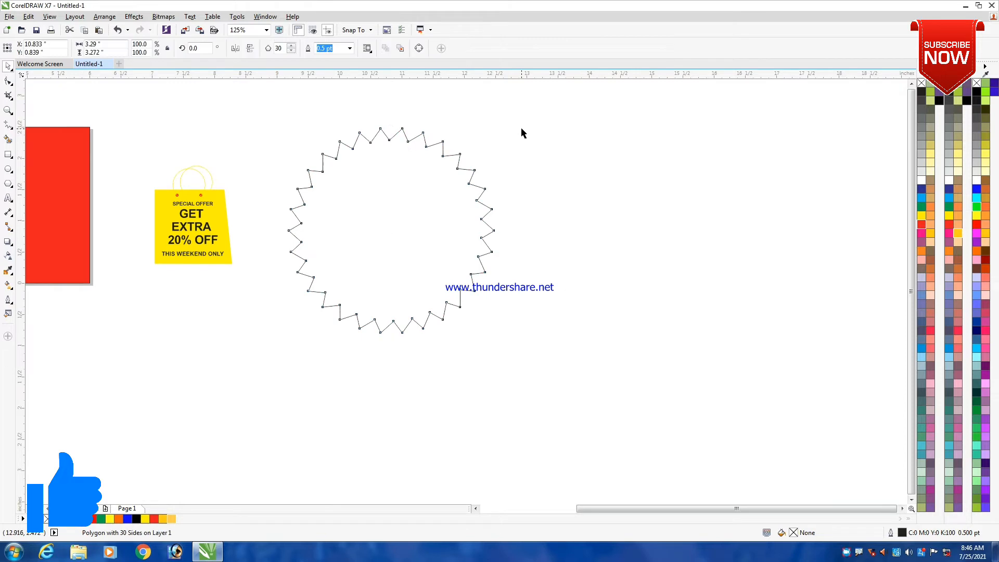
Copy the starburst polygon to the clipboard.
{"action": "right_click", "coordinate": [414, 173]}
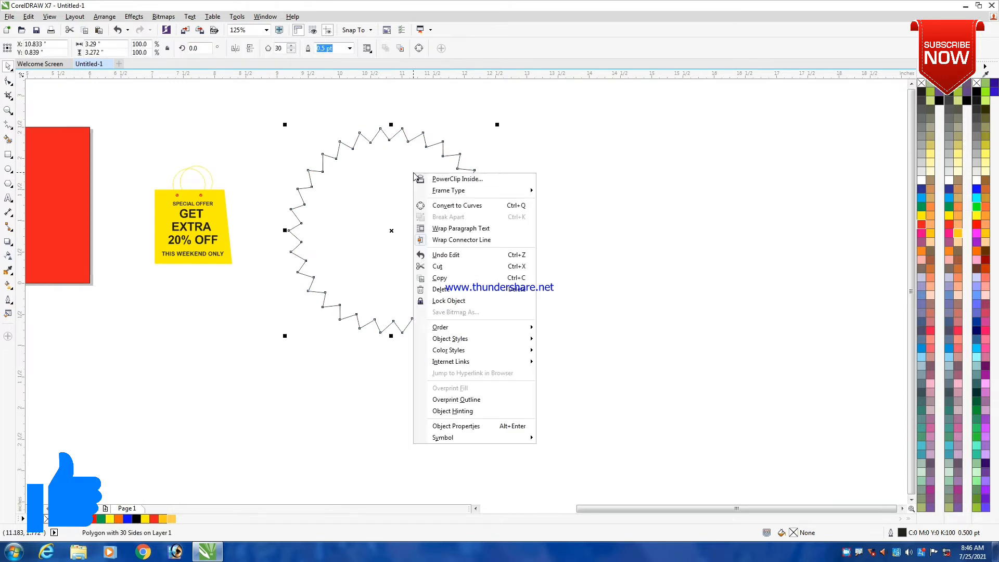
{"action": "left_click", "coordinate": [447, 280]}
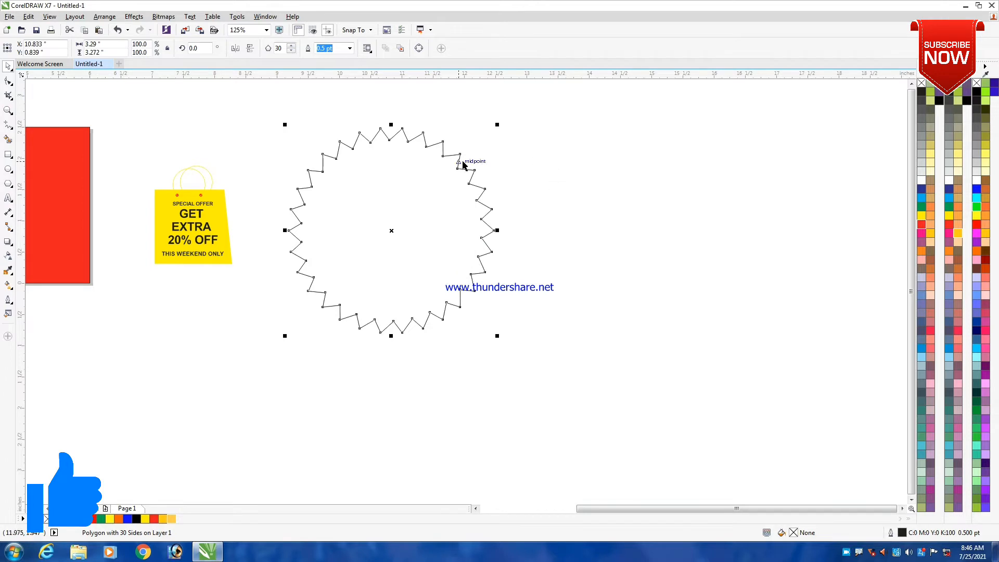
{"action": "left_click", "coordinate": [525, 162]}
{"action": "left_click", "coordinate": [453, 181]}
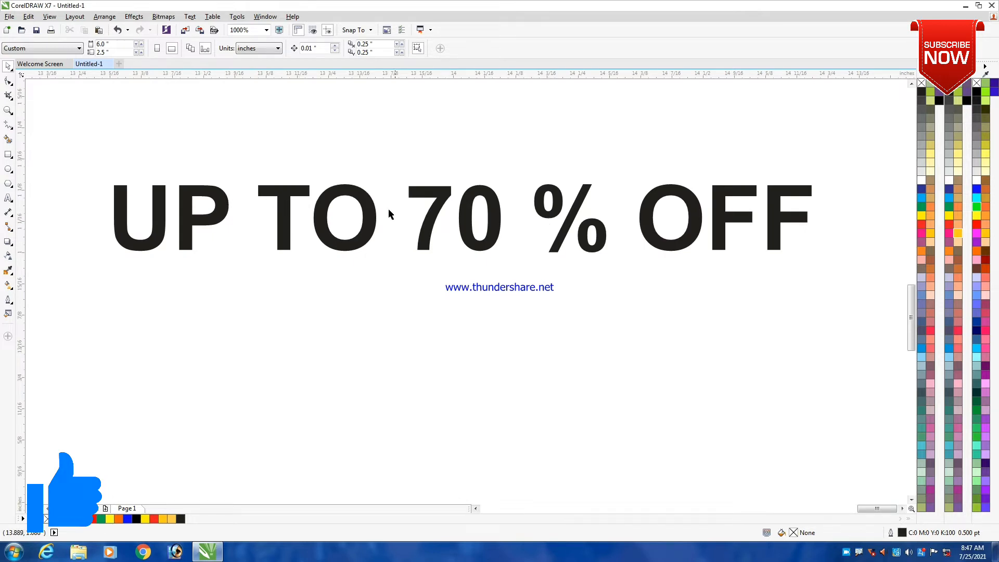
Break the UP TO 70 % OFF text into two lines after "UP TO".
{"action": "double_click", "coordinate": [374, 213]}
{"action": "key", "text": "Return"}
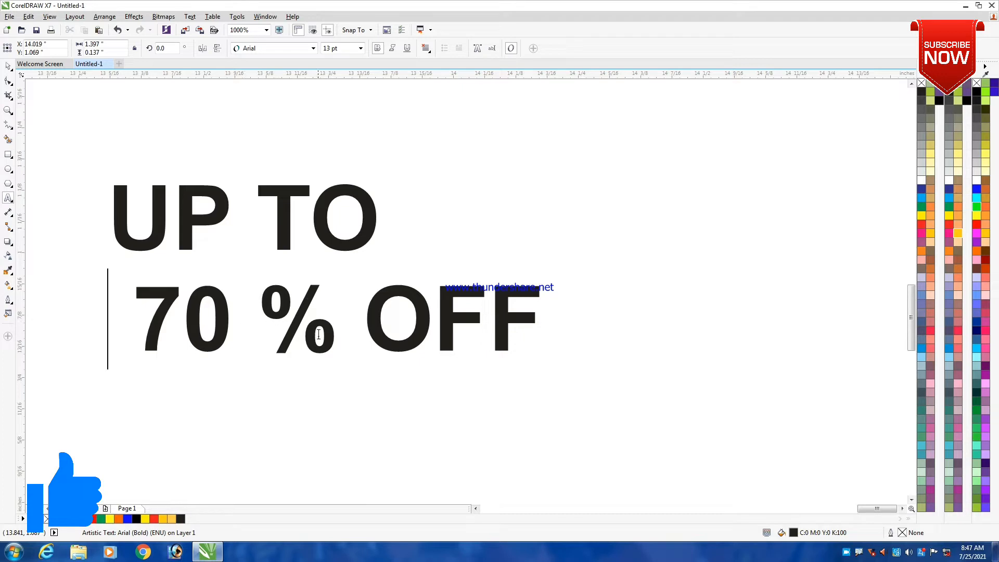
Enlarge the "70 %" characters in the offer text to about 24 pt, leaving OFF at its smaller size.
{"action": "left_click_drag", "start_coordinate": [341, 341], "coordinate": [116, 350]}
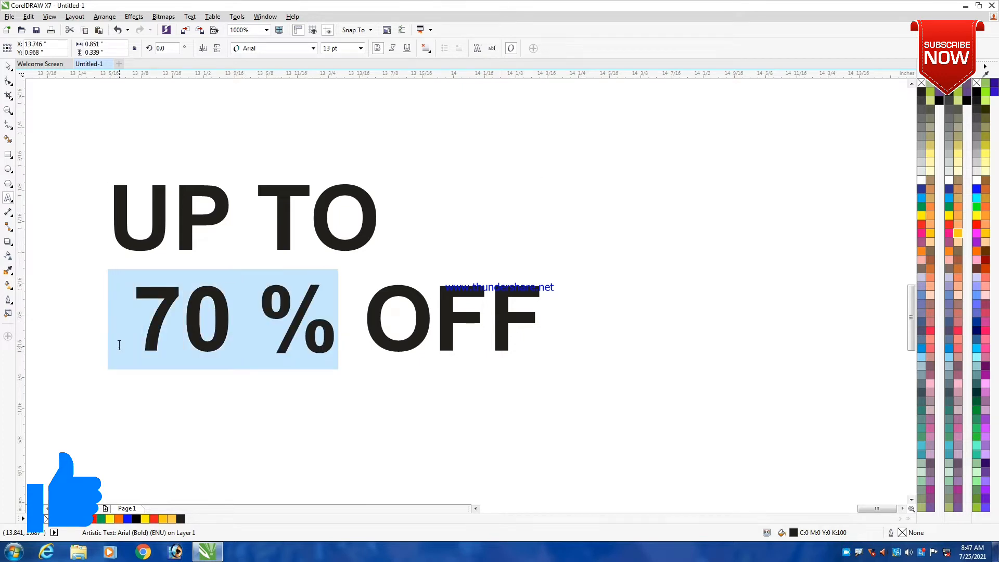
{"action": "key", "text": "ctrl+KP_8"}
{"action": "key", "text": "ctrl+KP_8"}
{"action": "key", "text": "ctrl+KP_8"}
{"action": "key", "text": "ctrl+KP_8"}
{"action": "key", "text": "ctrl+KP_8"}
{"action": "key", "text": "ctrl+KP_8"}
{"action": "key", "text": "ctrl+KP_8"}
{"action": "key", "text": "ctrl+KP_8"}
{"action": "key", "text": "ctrl+KP_8"}
{"action": "key", "text": "ctrl+KP_8"}
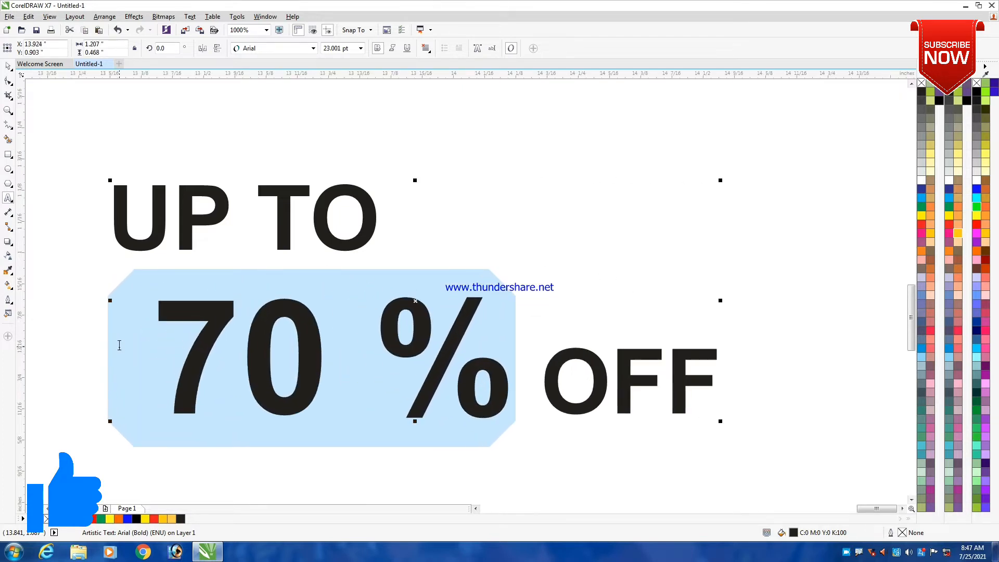
{"action": "key", "text": "ctrl+KP_8"}
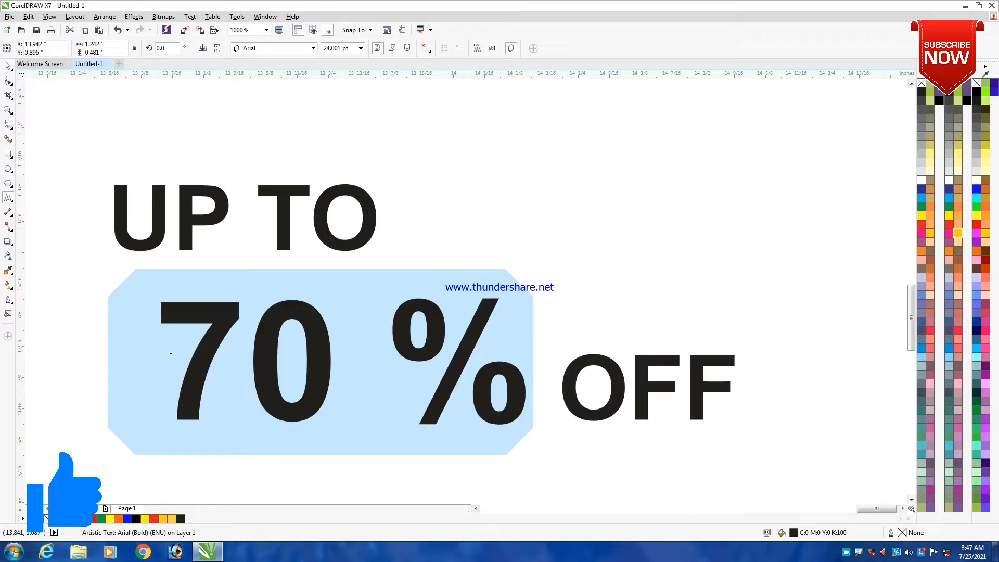
Break the two-line offer text apart into separate UP TO and 70 % OFF lines.
{"action": "key", "text": "ctrl+space"}
{"action": "scroll", "coordinate": [416, 311], "scroll_direction": "down", "scroll_amount": 1}
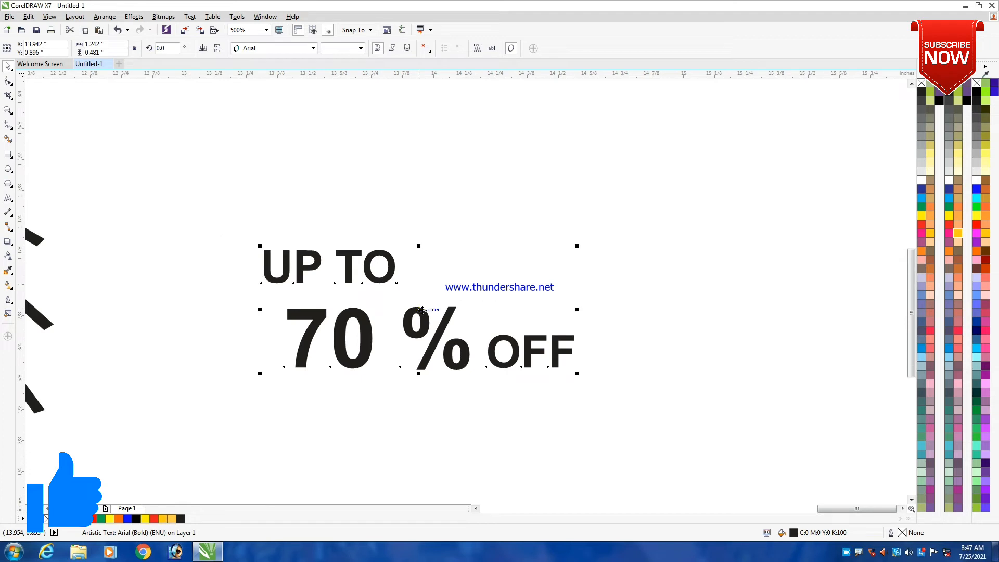
{"action": "key", "text": "ctrl+k"}
{"action": "left_click", "coordinate": [468, 189]}
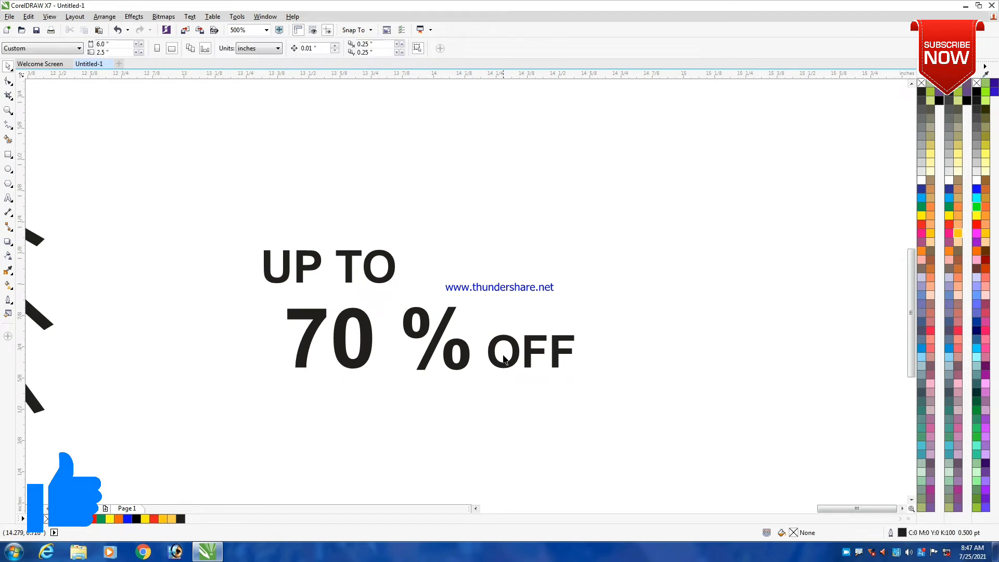
Align the 70 % OFF line so it is centred horizontally beneath UP TO.
{"action": "left_click", "coordinate": [493, 357]}
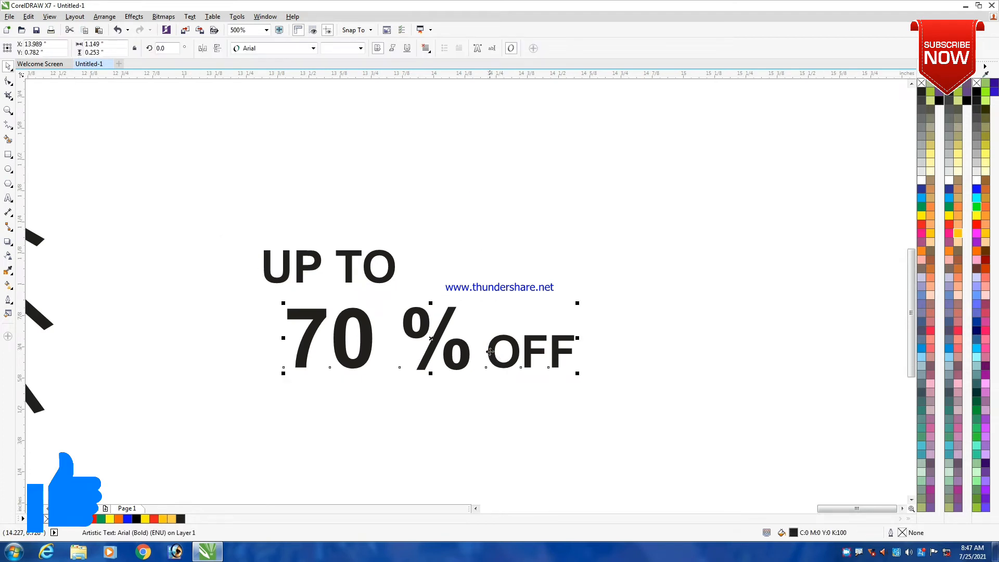
{"action": "double_click", "coordinate": [490, 352]}
{"action": "left_click_drag", "start_coordinate": [490, 352], "coordinate": [586, 349]}
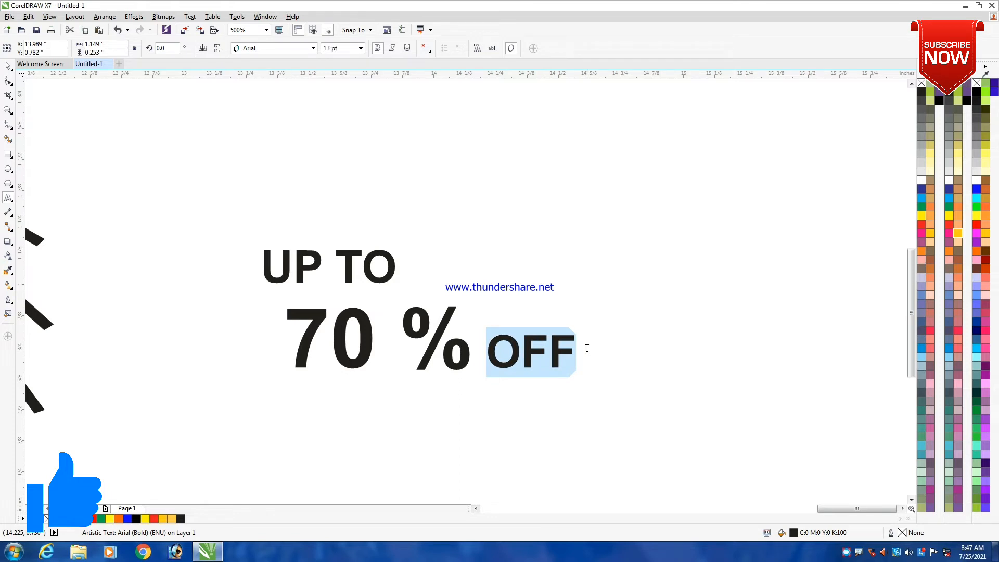
{"action": "key", "text": "ctrl+space"}
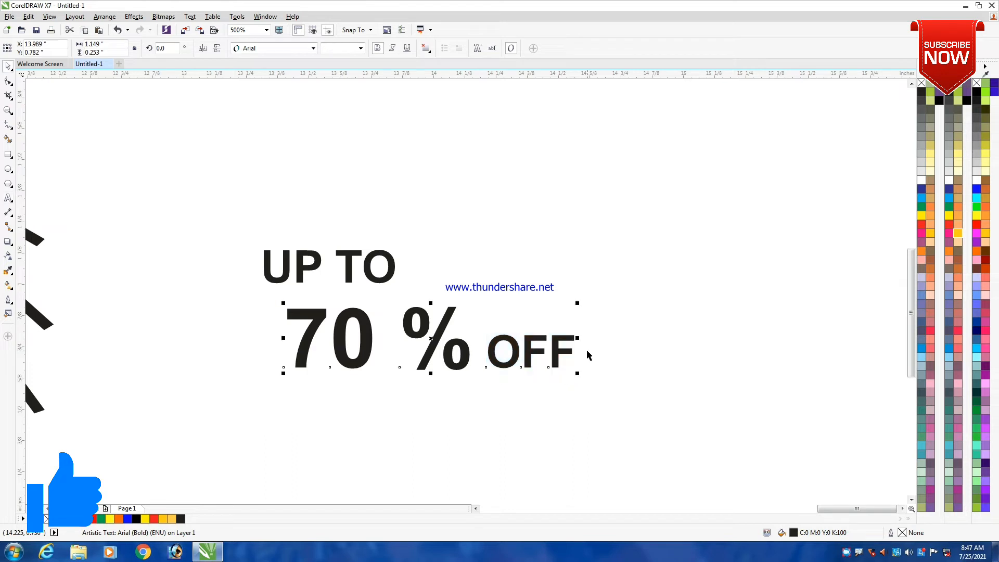
{"action": "left_click", "coordinate": [319, 266], "text": "shift"}
{"action": "key", "text": "c"}
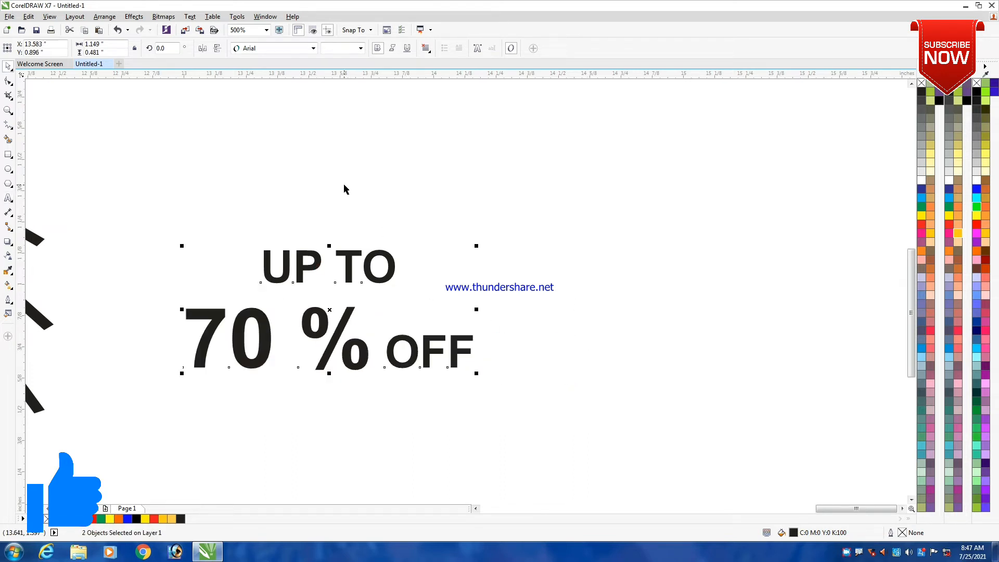
{"action": "left_click", "coordinate": [333, 177]}
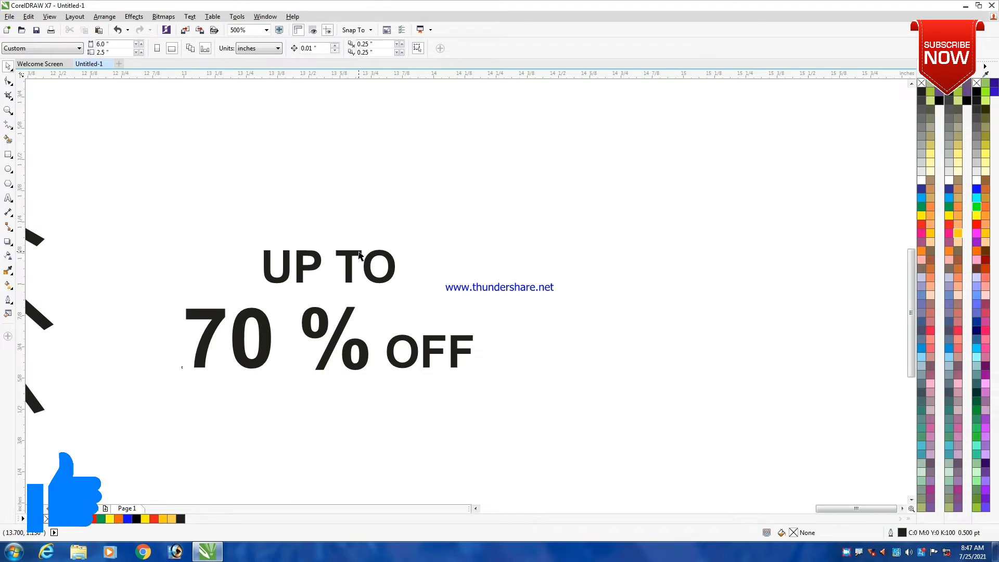
Break the 70 % OFF line into separate words and move OFF below the 70 %.
{"action": "key", "text": "z"}
{"action": "left_click_drag", "start_coordinate": [133, 203], "coordinate": [522, 419]}
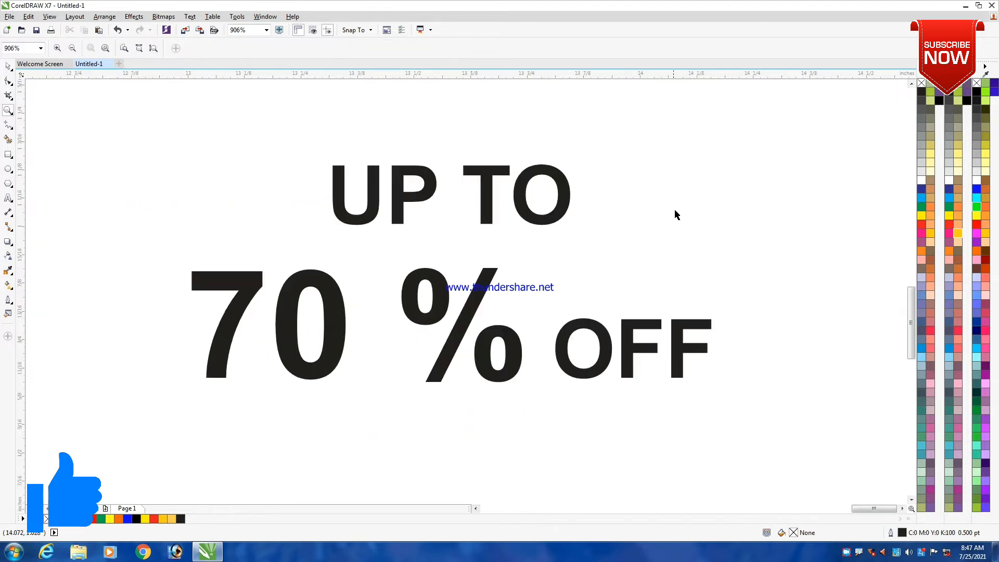
{"action": "key", "text": "space"}
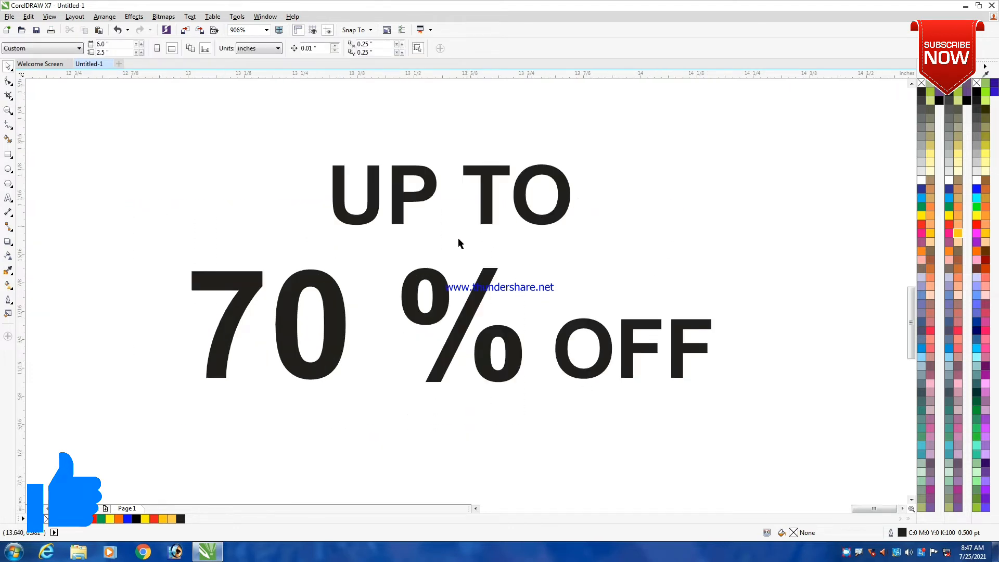
{"action": "left_click", "coordinate": [327, 283]}
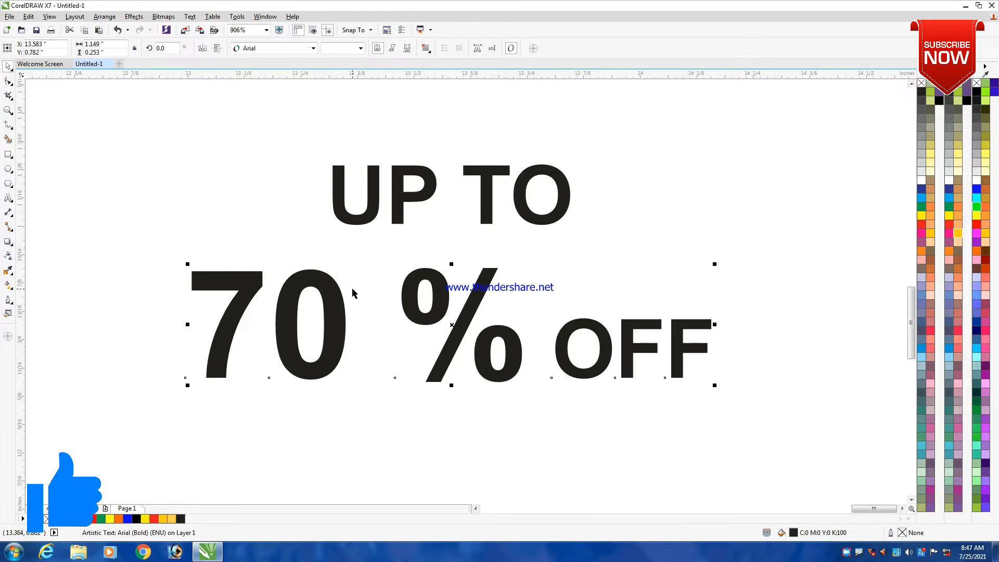
{"action": "left_click", "coordinate": [626, 264]}
{"action": "left_click_drag", "start_coordinate": [591, 371], "coordinate": [412, 476]}
{"action": "scroll", "coordinate": [458, 369], "scroll_direction": "down", "scroll_amount": 2}
{"action": "scroll", "coordinate": [458, 370], "scroll_direction": "up", "scroll_amount": 3}
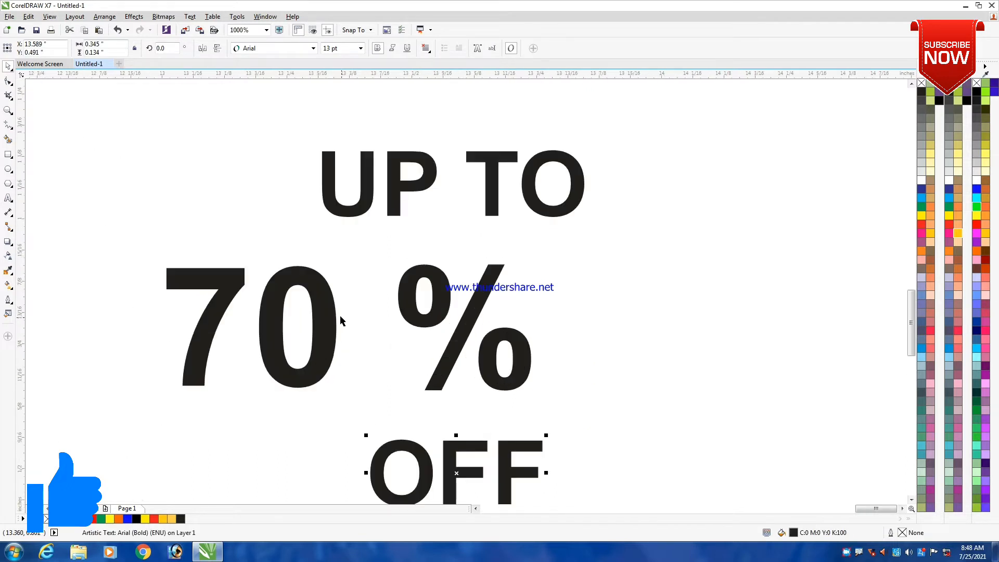
Move 70 and % together so they sit centred beneath UP TO.
{"action": "left_click", "coordinate": [333, 312]}
{"action": "left_click", "coordinate": [402, 305], "text": "shift"}
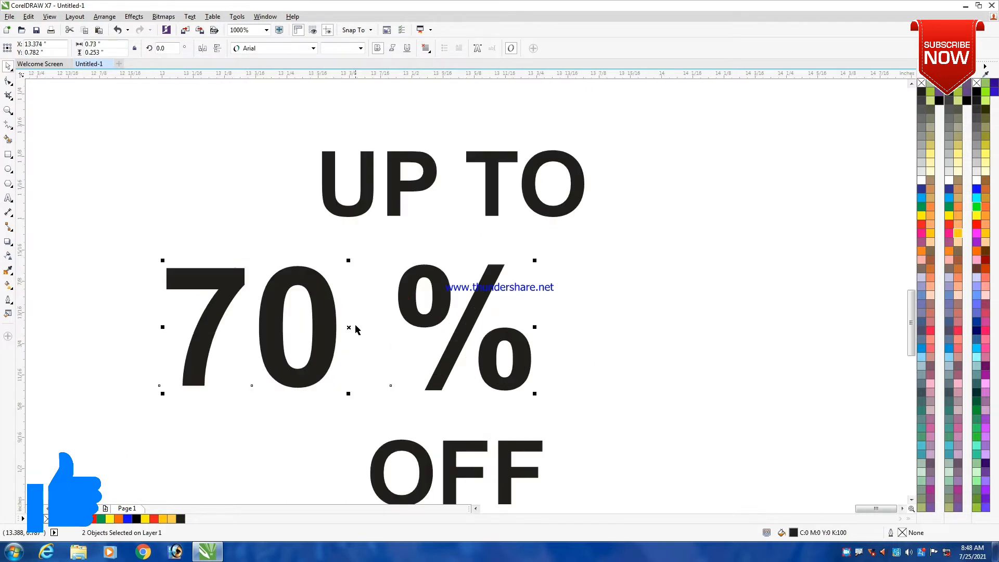
{"action": "left_click_drag", "start_coordinate": [349, 326], "coordinate": [443, 322]}
{"action": "scroll", "coordinate": [470, 296], "scroll_direction": "down", "scroll_amount": 3}
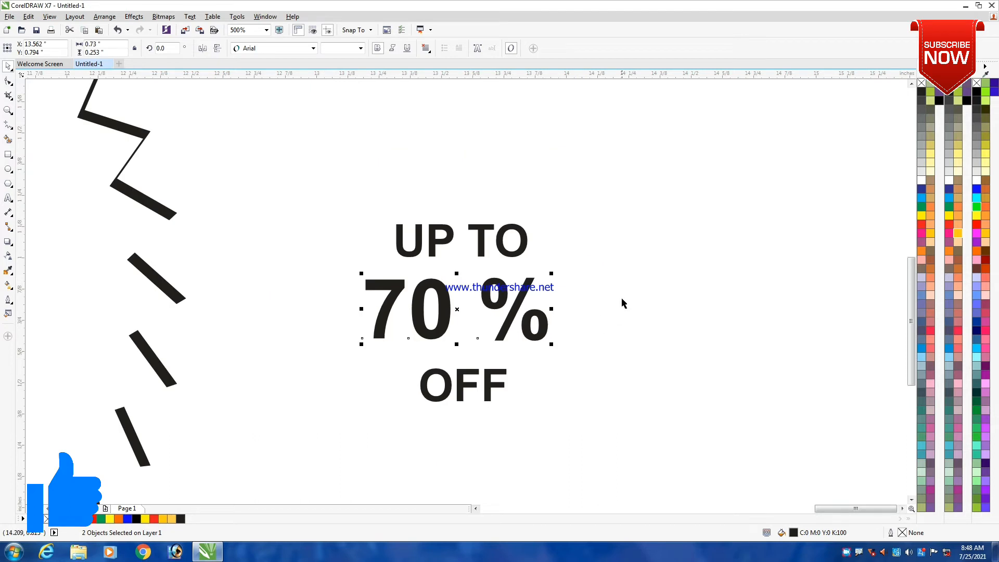
{"action": "left_click", "coordinate": [622, 298]}
Move OFF out to the side of the offer text and scale 70 and % up slightly together.
{"action": "left_click", "coordinate": [499, 387]}
{"action": "left_click_drag", "start_coordinate": [500, 388], "coordinate": [781, 325]}
{"action": "left_click", "coordinate": [544, 338]}
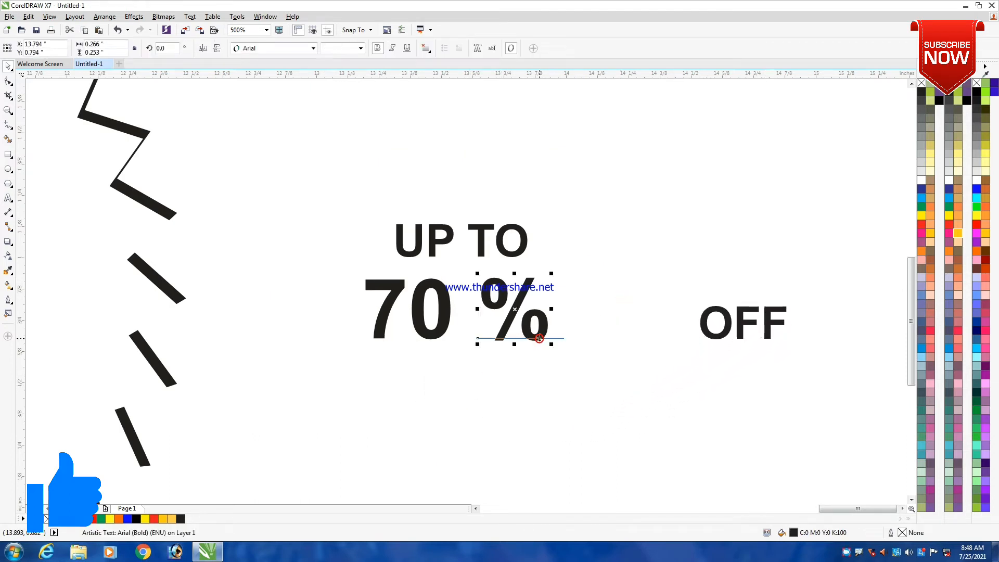
{"action": "left_click", "coordinate": [447, 300], "text": "shift"}
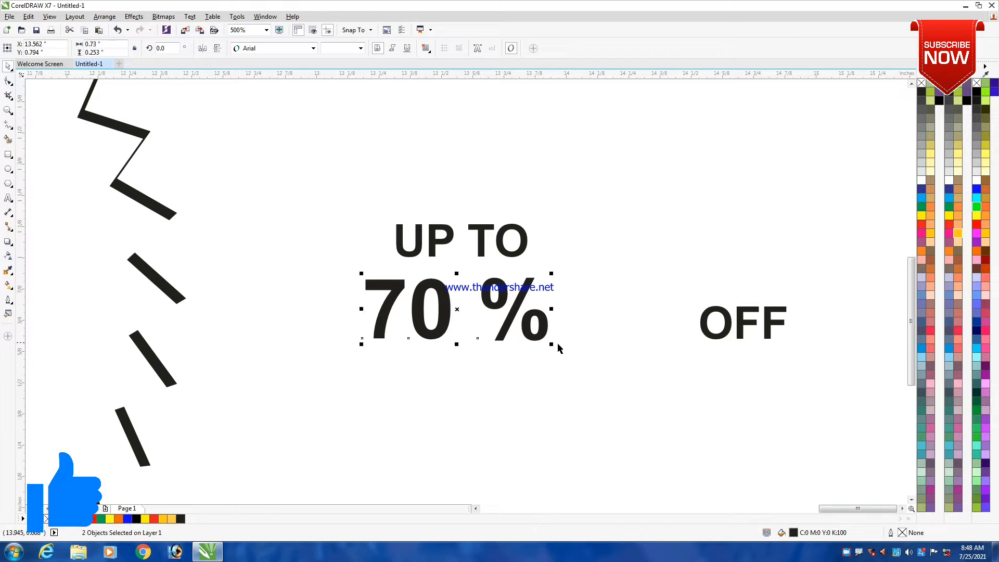
{"action": "scroll", "coordinate": [561, 350], "scroll_direction": "up", "scroll_amount": 2}
{"action": "left_click_drag", "start_coordinate": [560, 360], "coordinate": [580, 372]}
{"action": "key", "text": "F3"}
{"action": "left_click", "coordinate": [544, 165]}
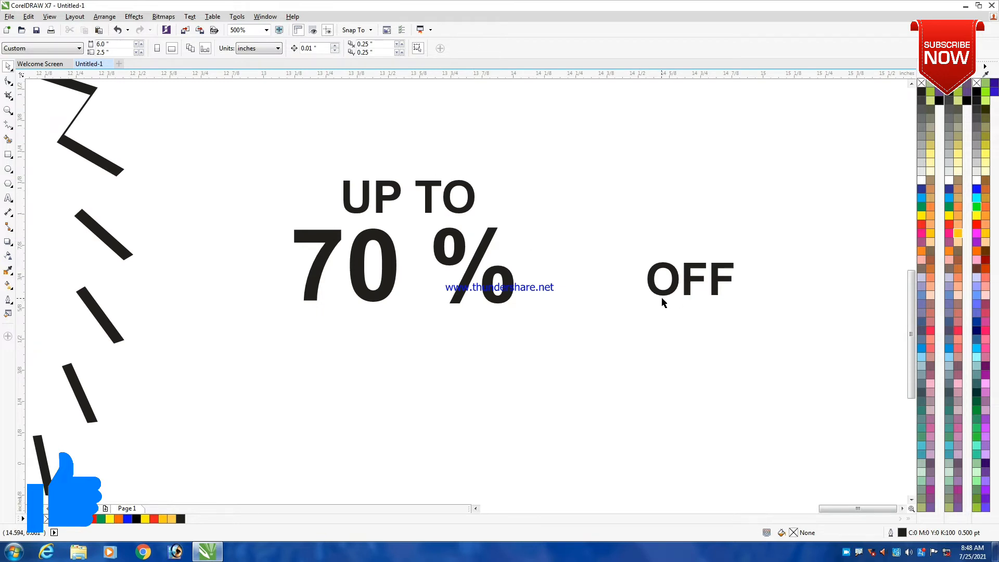
Place OFF beneath the % sign as the third line of the offer text.
{"action": "left_click_drag", "start_coordinate": [663, 299], "coordinate": [455, 361]}
{"action": "scroll", "coordinate": [472, 301], "scroll_direction": "down", "scroll_amount": 1}
{"action": "left_click", "coordinate": [365, 219]}
{"action": "scroll", "coordinate": [410, 225], "scroll_direction": "up", "scroll_amount": 1}
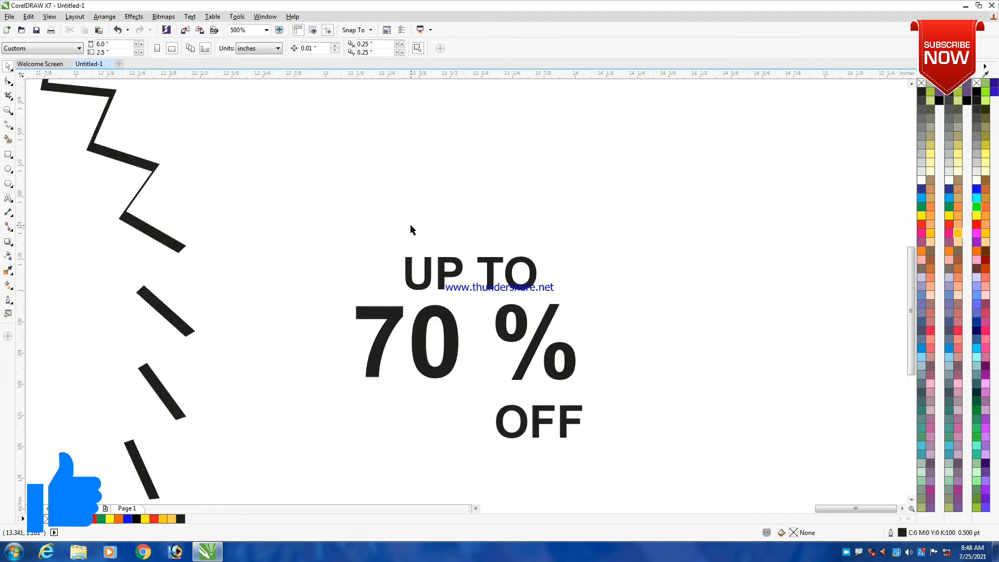
Group UP TO, 70, % and OFF into one object.
{"action": "scroll", "coordinate": [414, 225], "scroll_direction": "down", "scroll_amount": 1}
{"action": "left_click_drag", "start_coordinate": [359, 199], "coordinate": [555, 414]}
{"action": "key", "text": "ctrl+g"}
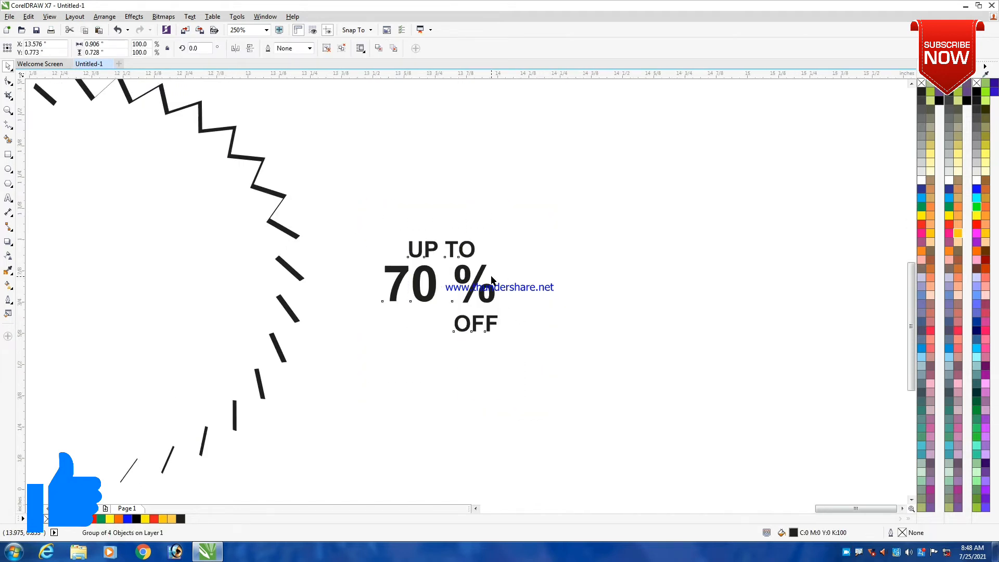
Place the offer text group in black in front of the starburst and enlarge it to about 2.03 inches wide.
{"action": "scroll", "coordinate": [492, 280], "scroll_direction": "up", "scroll_amount": 1}
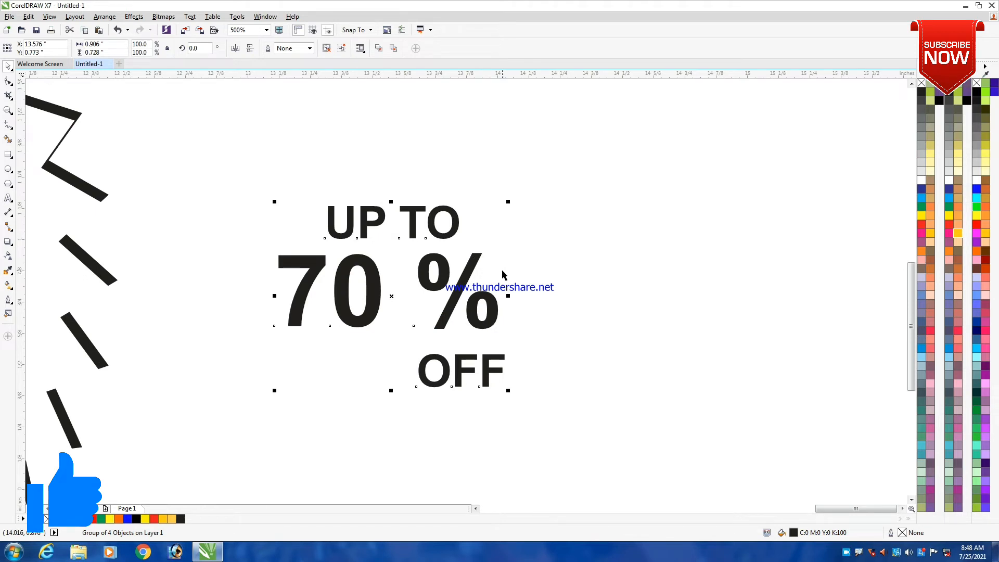
{"action": "scroll", "coordinate": [504, 275], "scroll_direction": "down", "scroll_amount": 1}
{"action": "scroll", "coordinate": [556, 315], "scroll_direction": "down", "scroll_amount": 1}
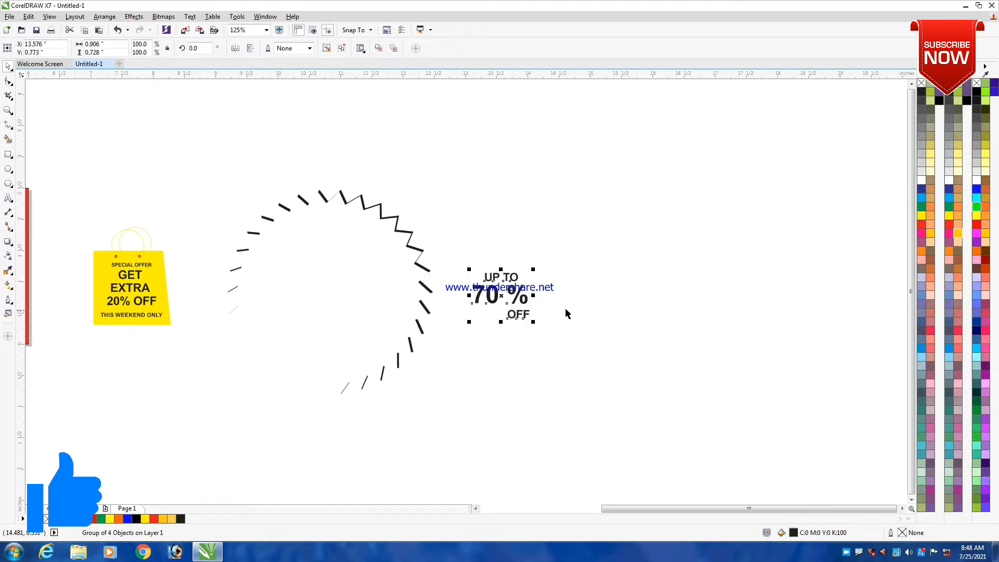
{"action": "left_click_drag", "start_coordinate": [502, 296], "coordinate": [317, 288]}
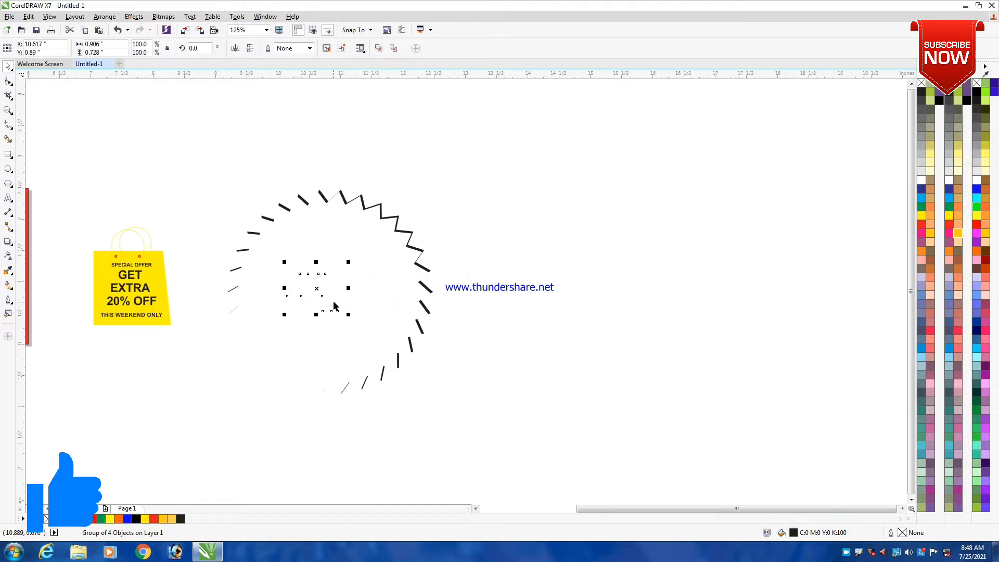
{"action": "left_click", "coordinate": [921, 93]}
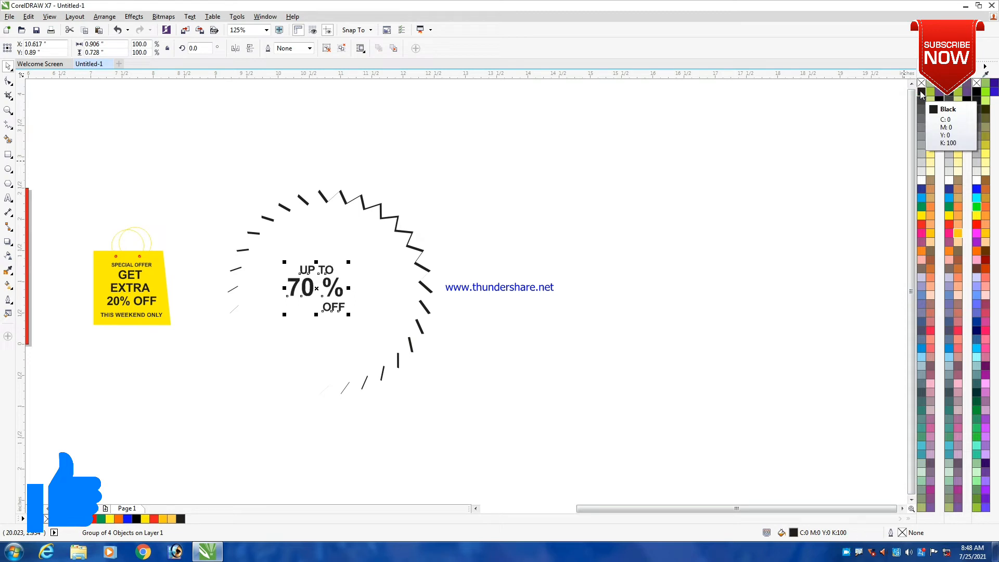
{"action": "left_click_drag", "start_coordinate": [348, 315], "coordinate": [383, 342]}
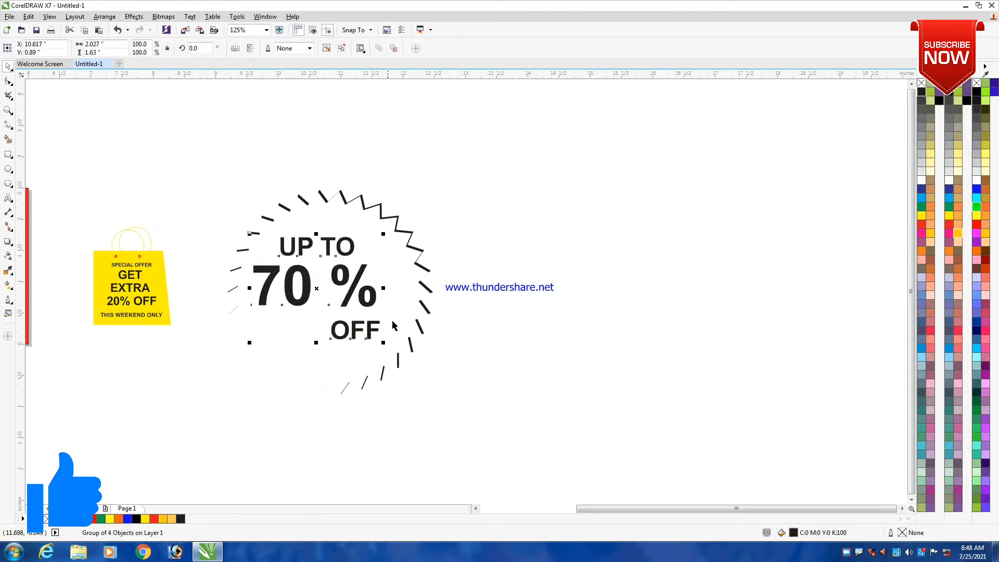
Centre the offer text horizontally and vertically in the starburst and group the two into one badge.
{"action": "left_click", "coordinate": [395, 257], "text": "shift"}
{"action": "key", "text": "c"}
{"action": "key", "text": "e"}
{"action": "scroll", "coordinate": [424, 261], "scroll_direction": "down", "scroll_amount": 1}
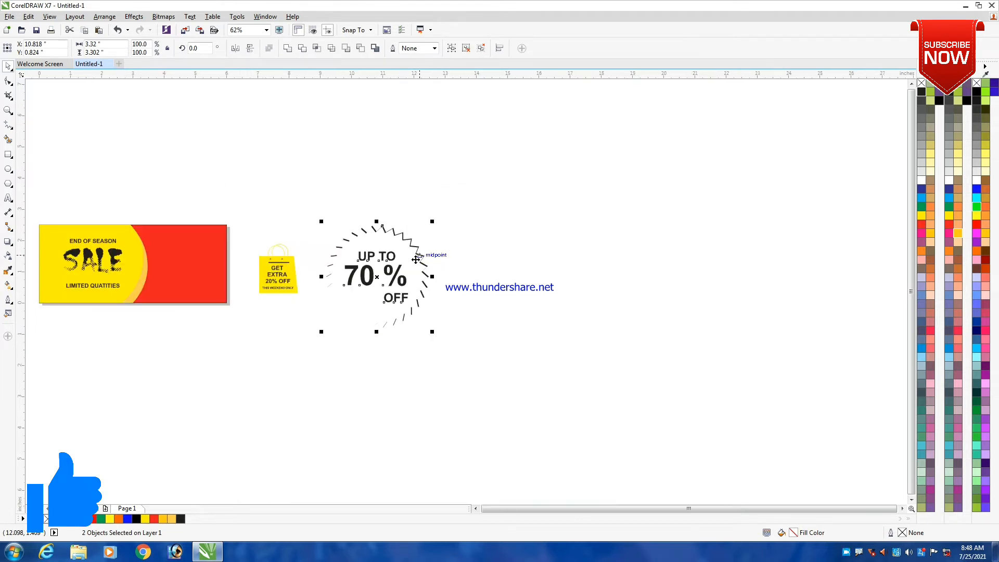
{"action": "left_click_drag", "start_coordinate": [549, 159], "coordinate": [295, 402]}
{"action": "key", "text": "ctrl+g"}
{"action": "scroll", "coordinate": [507, 310], "scroll_direction": "down", "scroll_amount": 1}
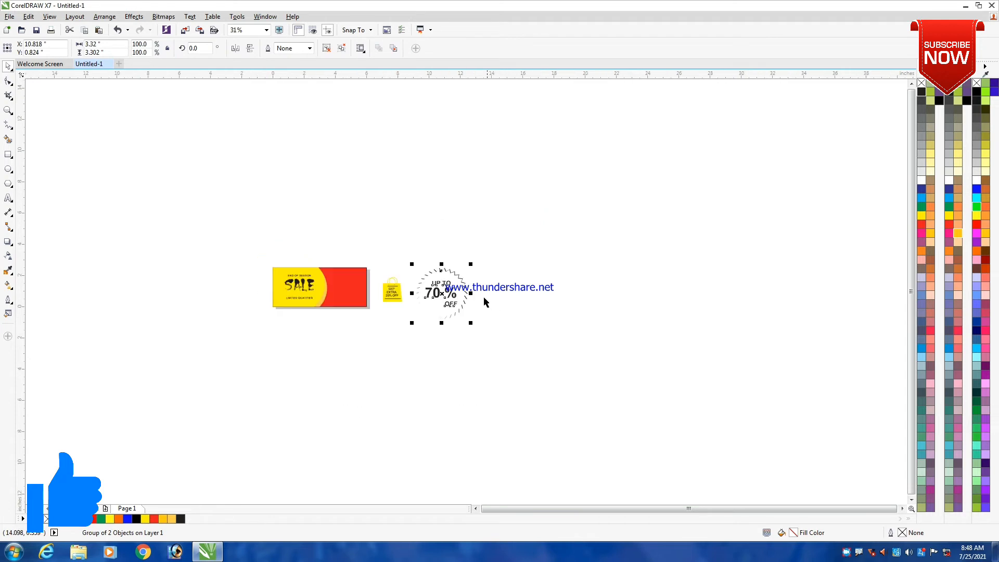
Move the badge onto the banner's lower edge where yellow meets red and shrink it to about 1.7 inches wide.
{"action": "left_click_drag", "start_coordinate": [441, 302], "coordinate": [330, 299]}
{"action": "scroll", "coordinate": [330, 297], "scroll_direction": "up", "scroll_amount": 2}
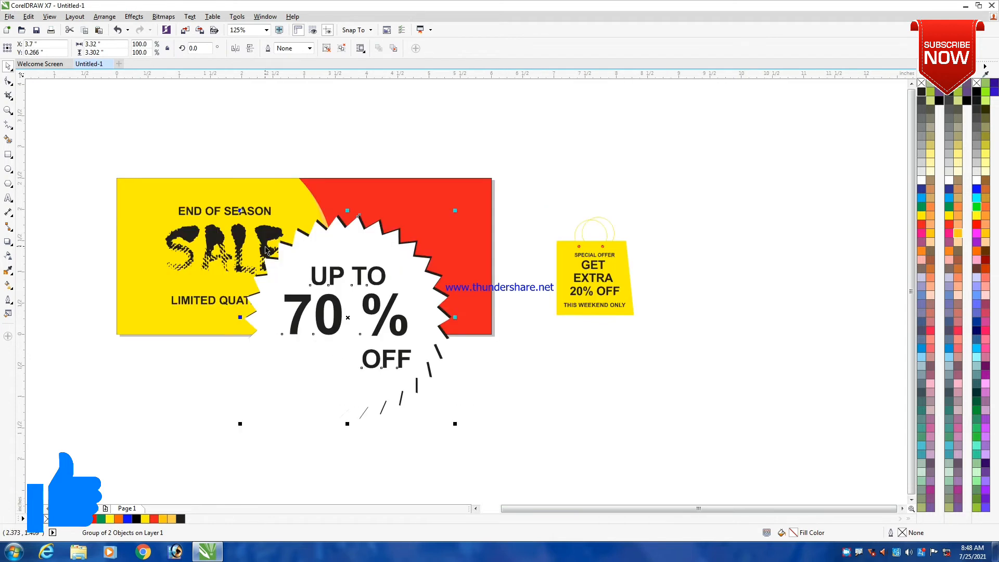
{"action": "left_click_drag", "start_coordinate": [240, 211], "coordinate": [291, 261]}
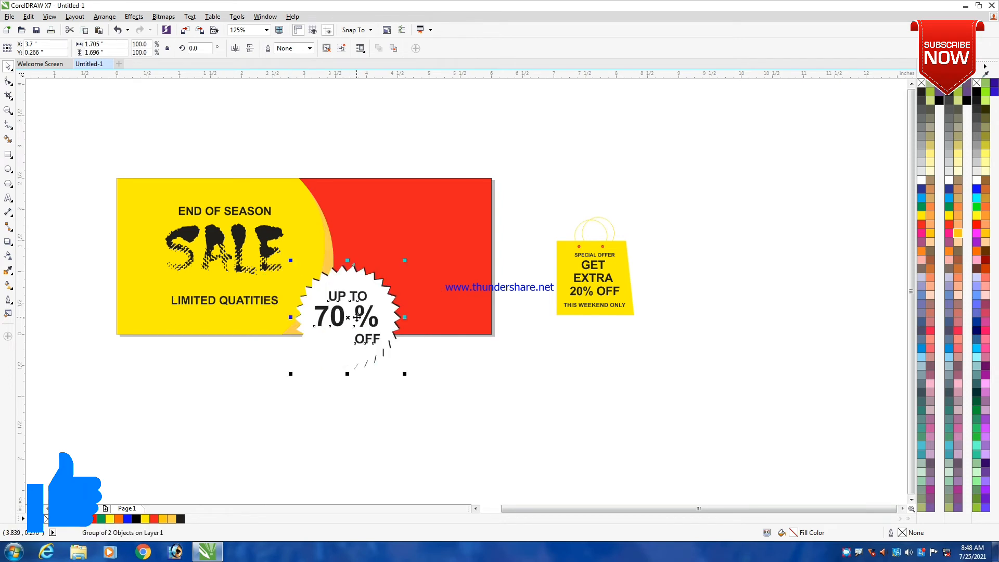